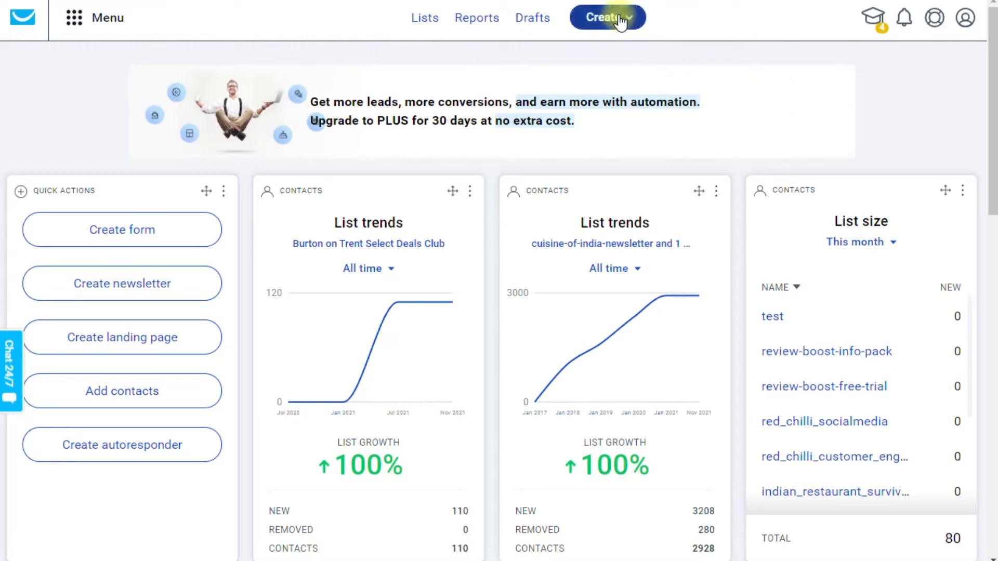
- Start creating a newsletter and choose to build it in the new Email Creator
click(599, 24)
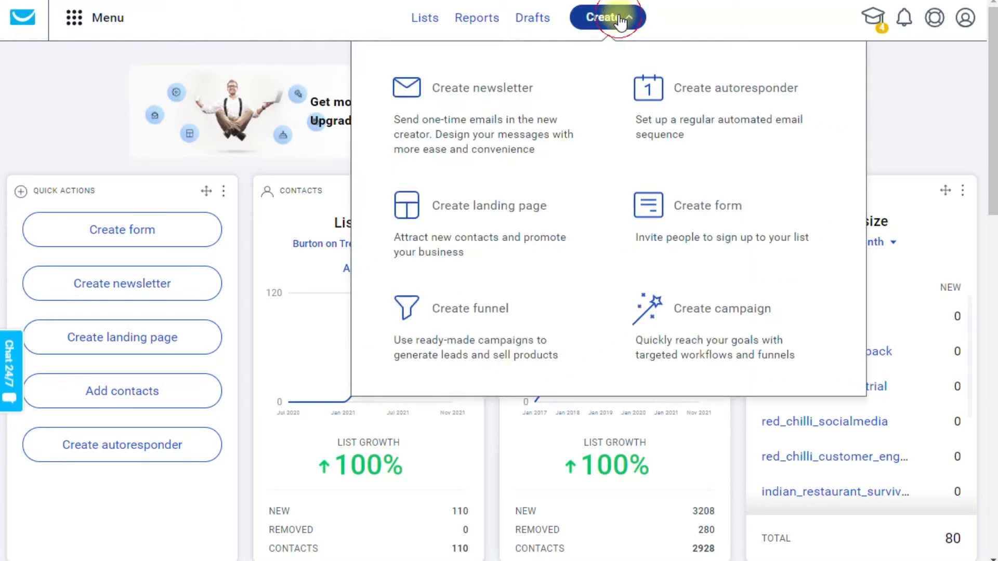
click(457, 101)
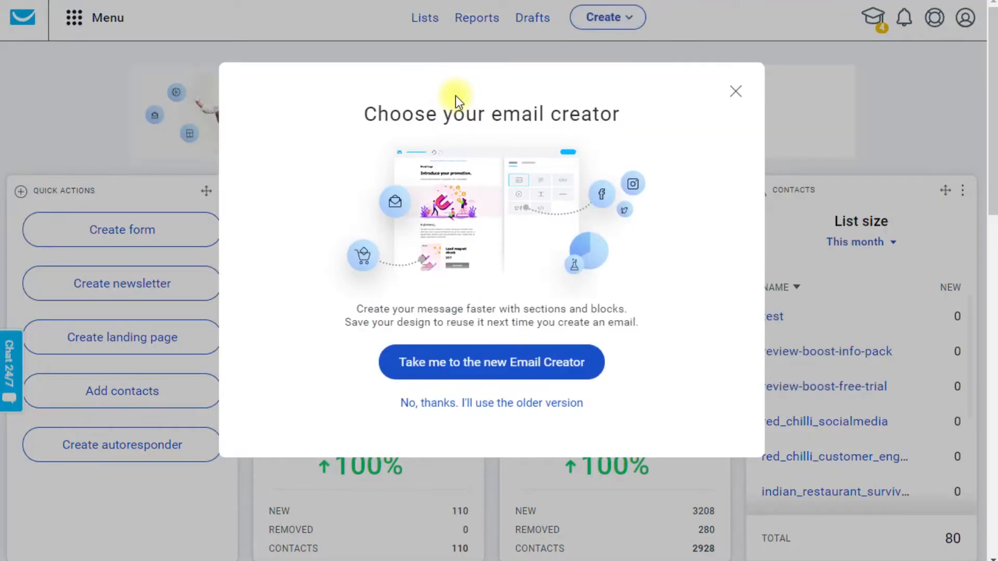
click(493, 363)
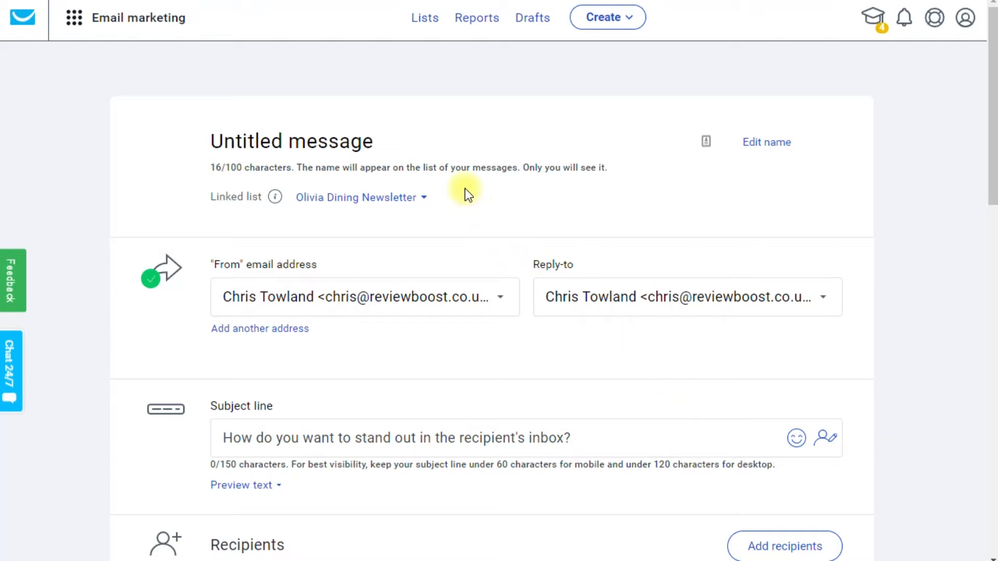
- Replace the untitled message's name with "November Newsletter"
click(309, 147)
text(N)
key(ctrl+a)
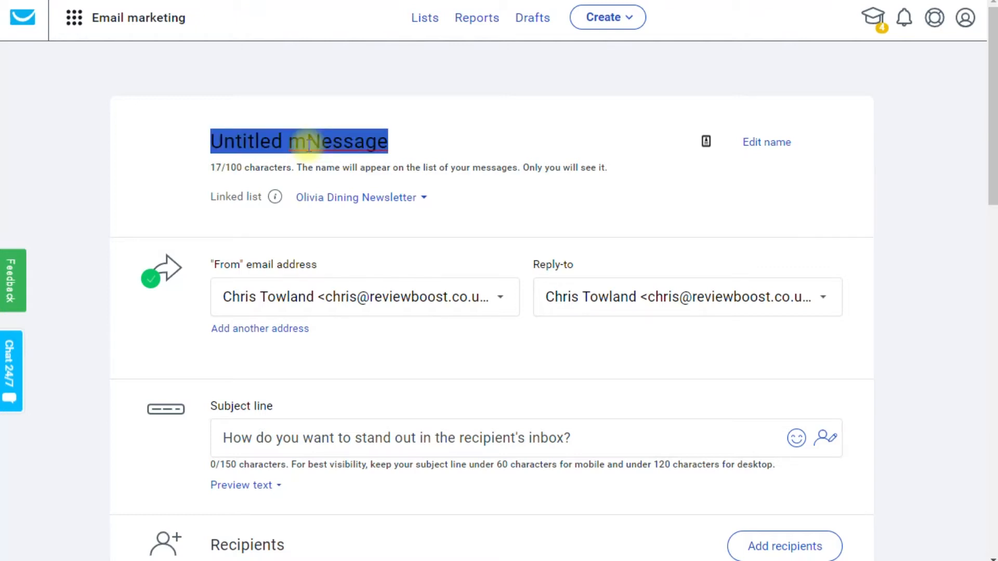
text(November)
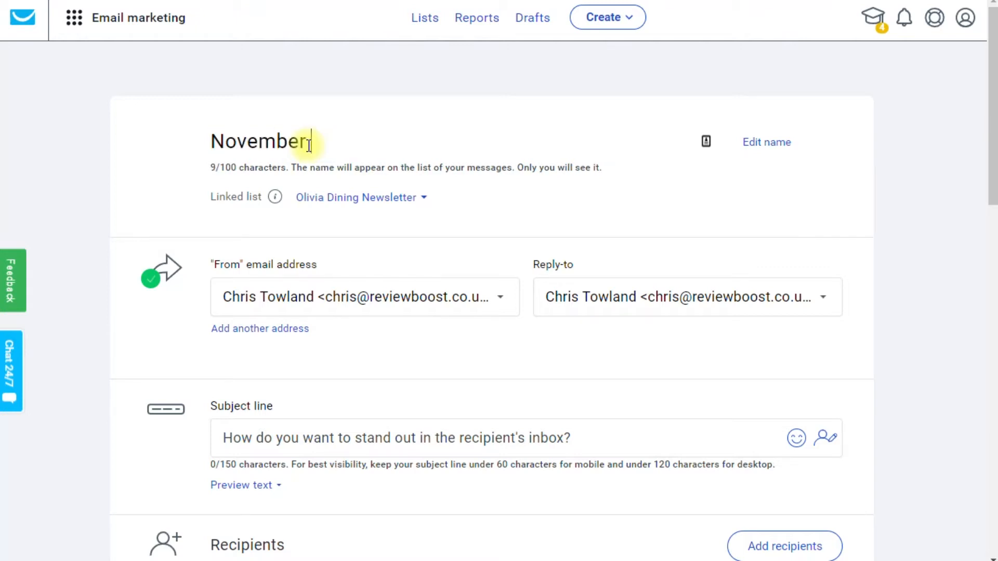
text( Newsletter)
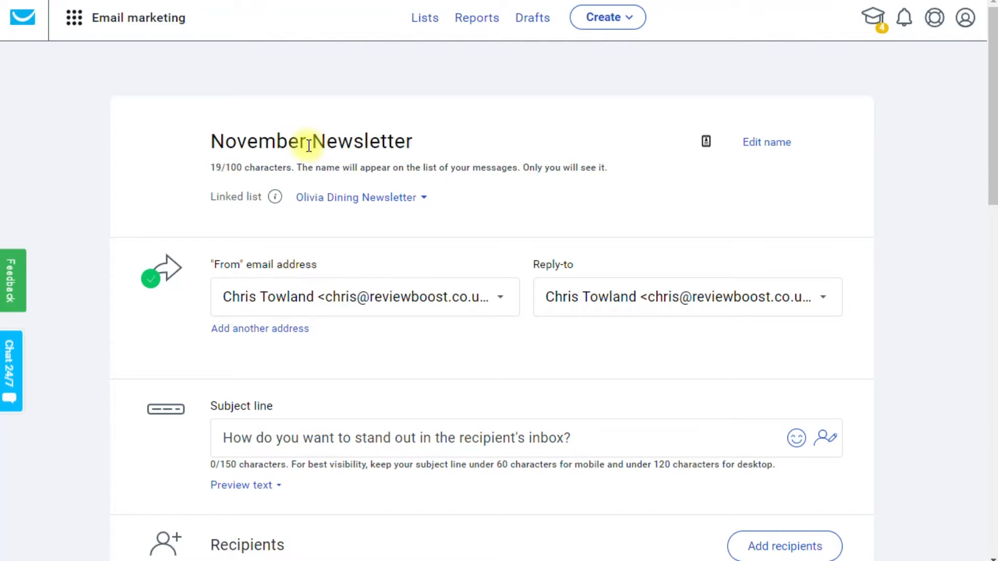
key(Return)
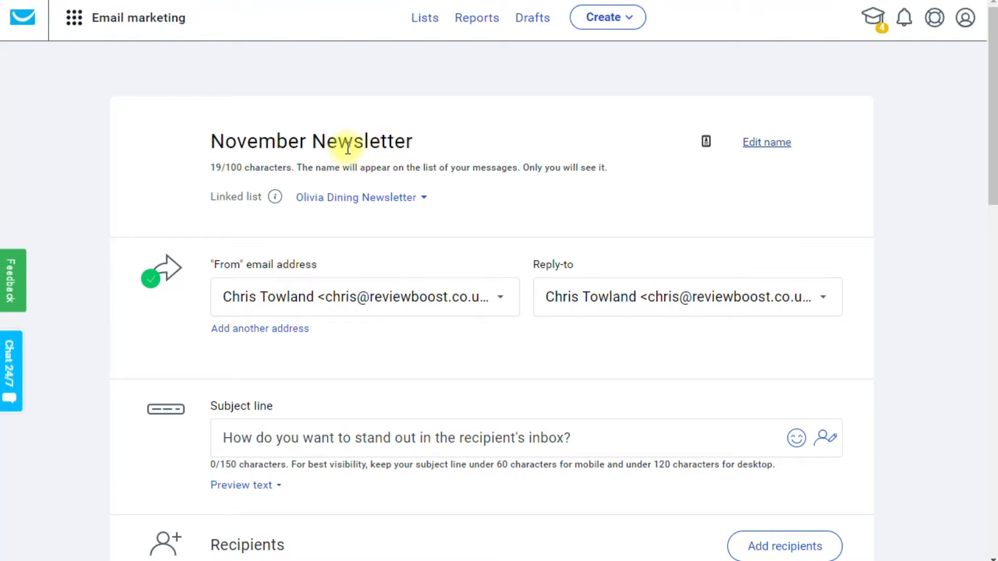
- Enter "Your Update from Olivia Dining" as the newsletter's subject line, with a space before "Olivia"
scroll(362, 166, down, 2)
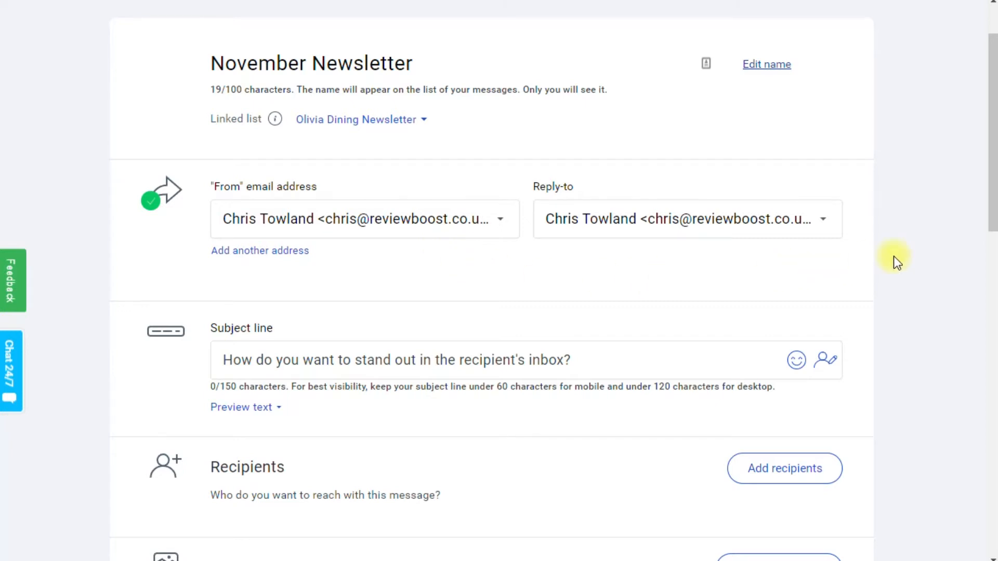
scroll(900, 255, up, 2)
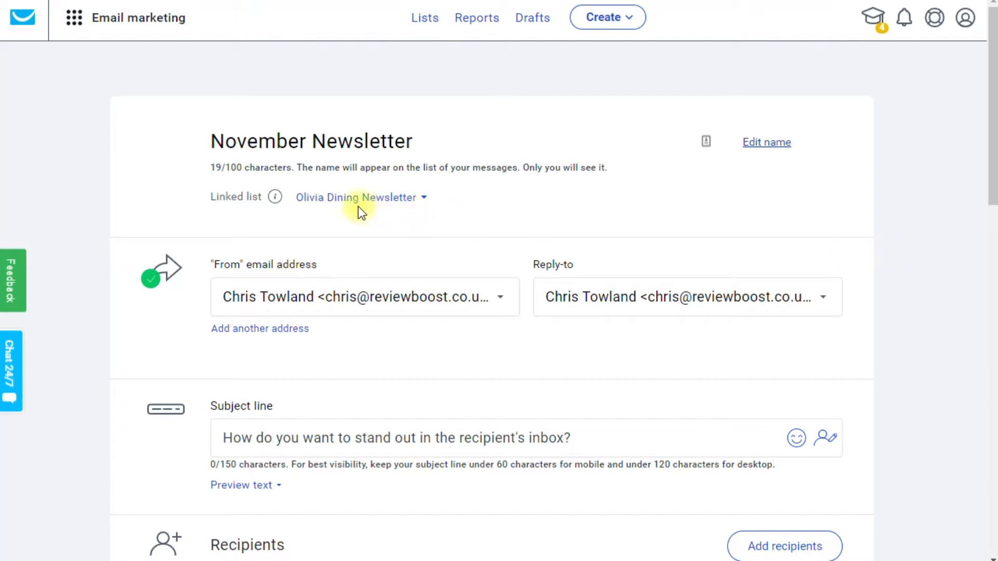
scroll(842, 244, down, 2)
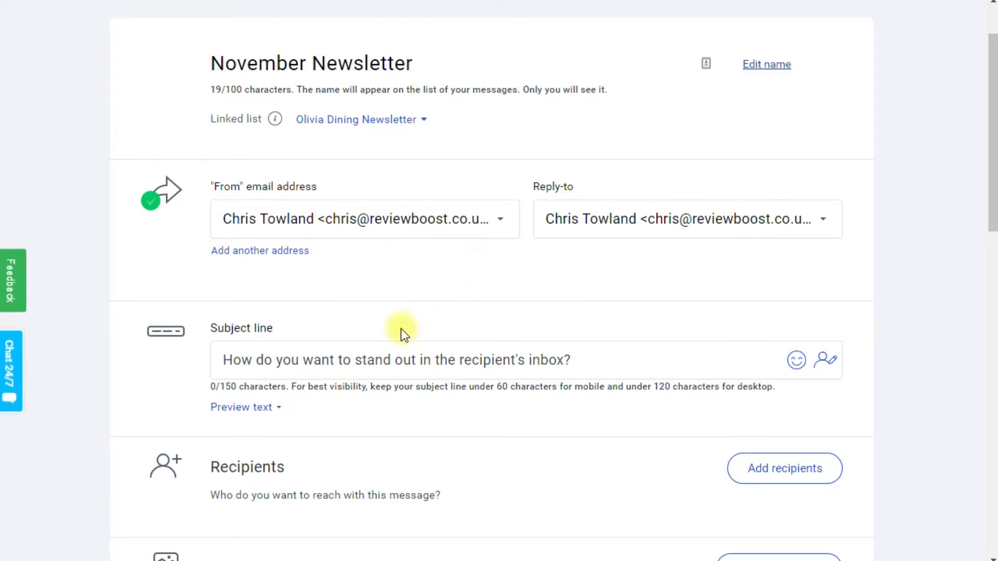
click(364, 365)
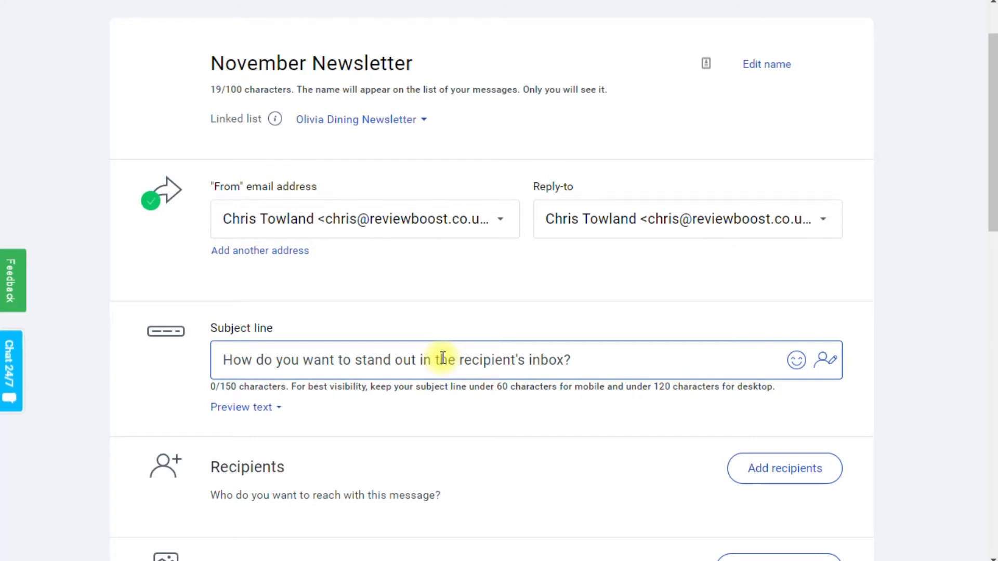
text(Yo)
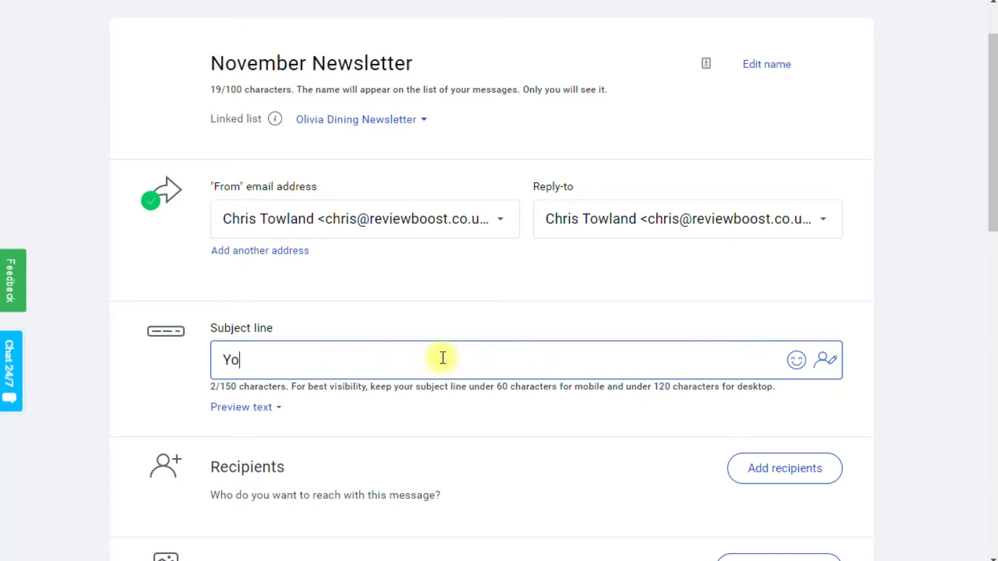
text(ur Updat)
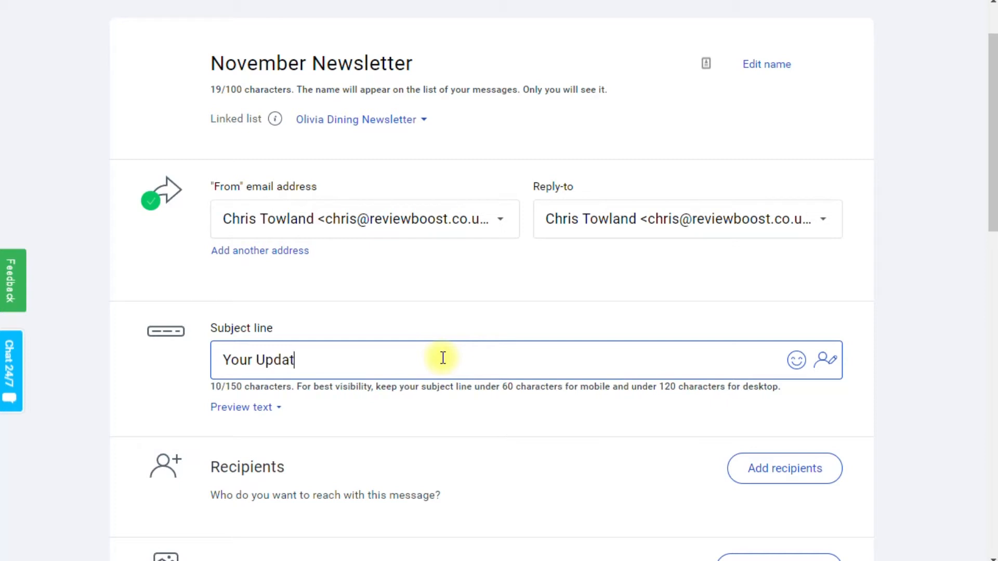
text(e fromOli)
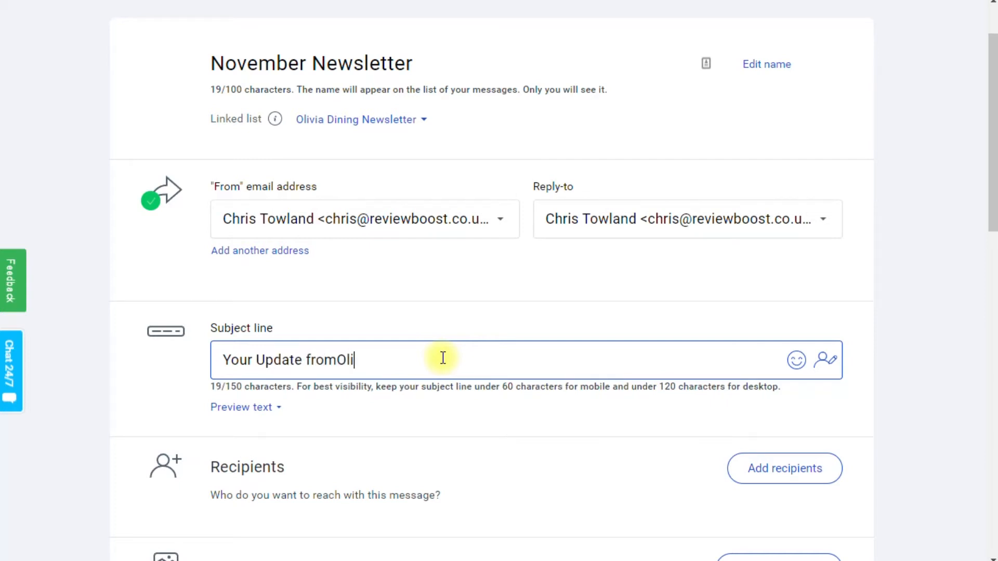
text(via Dining)
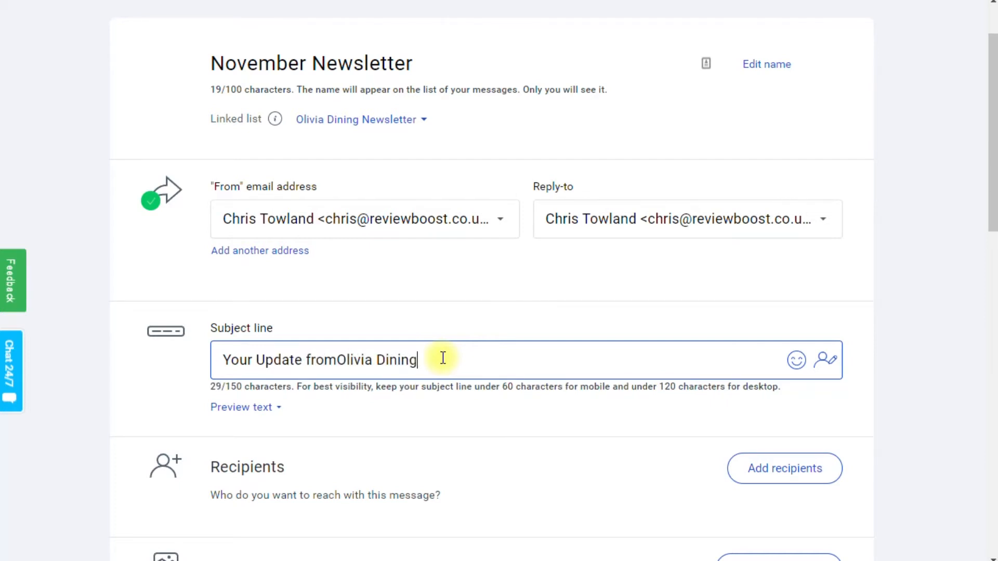
key(Left)
key(Left)
key(Left)
key(Left)
key(Left)
key(Left)
key(Left)
key(Left)
key(Left)
key(Left)
key(Left)
key(Left)
key(Left)
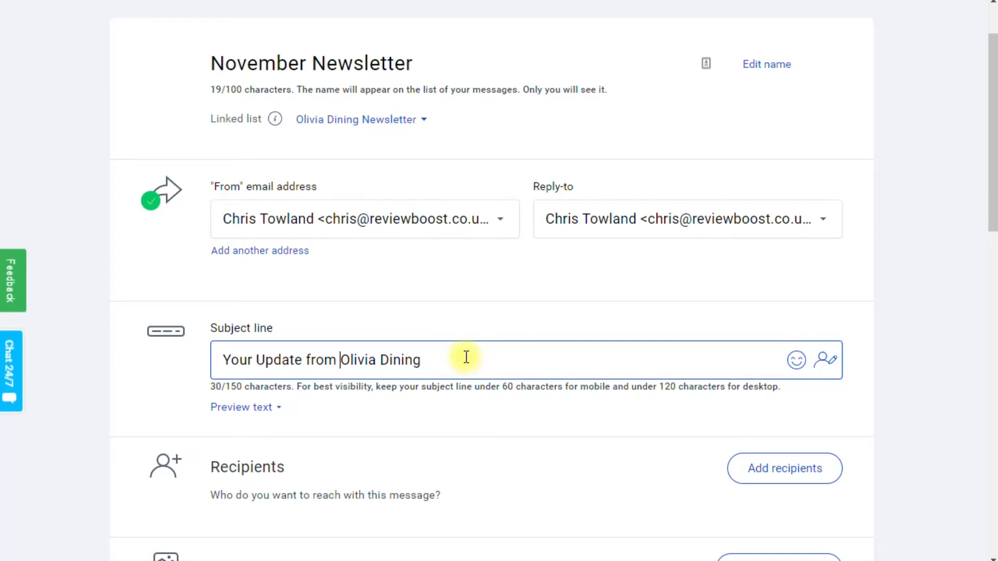
- Add the Olivia Dining Newsletter list as the message's recipients
scroll(482, 343, down, 1)
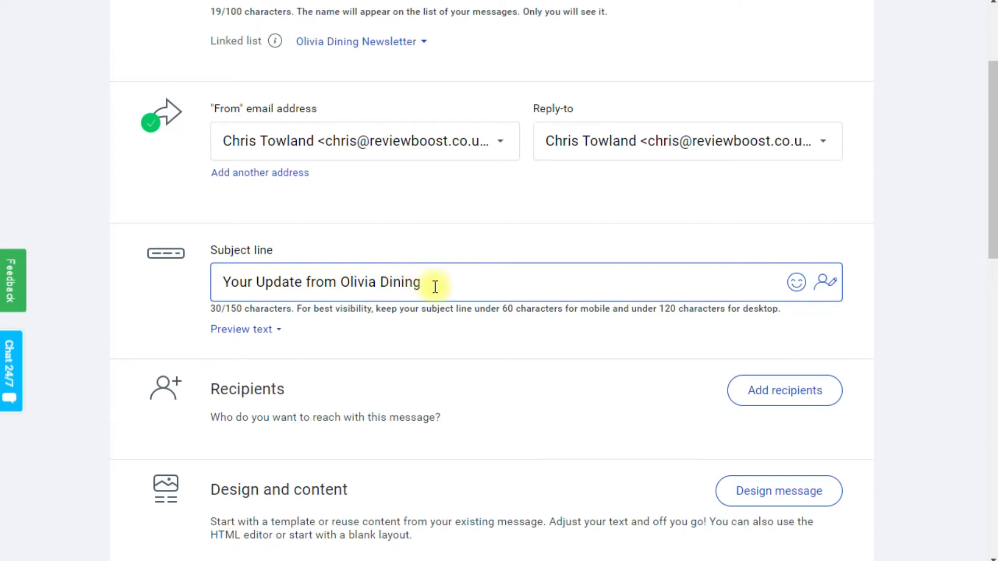
scroll(495, 308, down, 2)
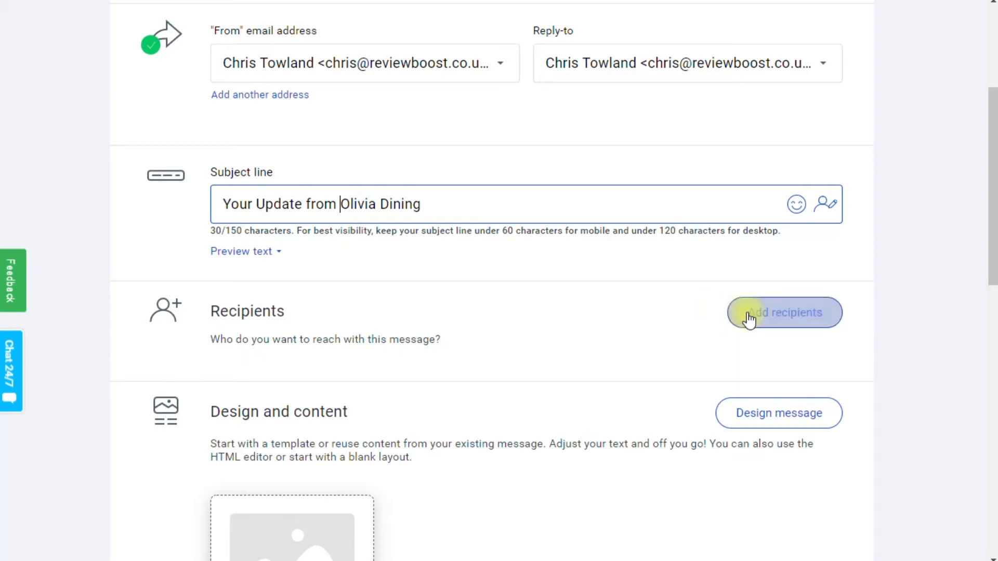
click(767, 315)
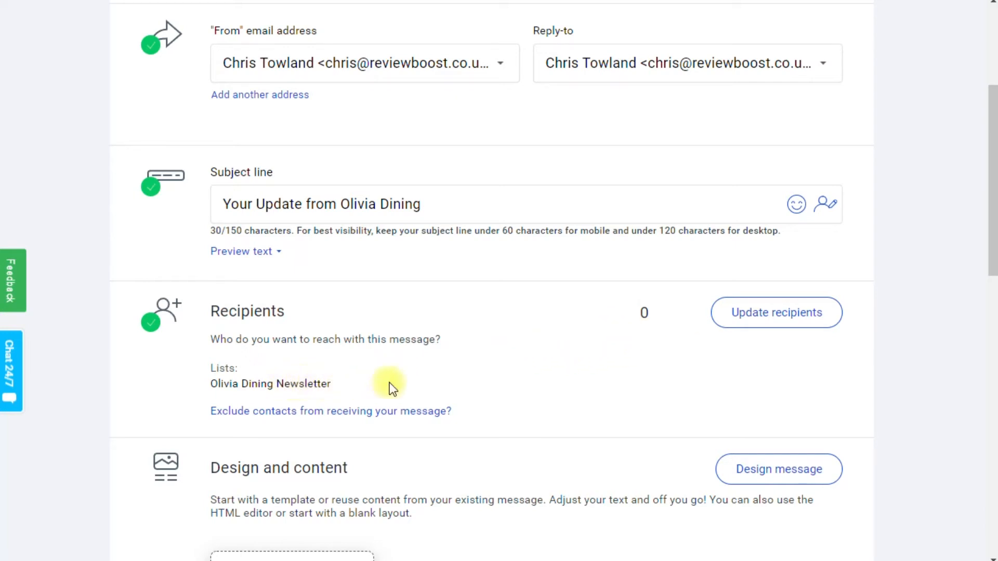
- Design the message by copying the content of the saved Olivia Dining Newsletter Template
scroll(553, 373, down, 5)
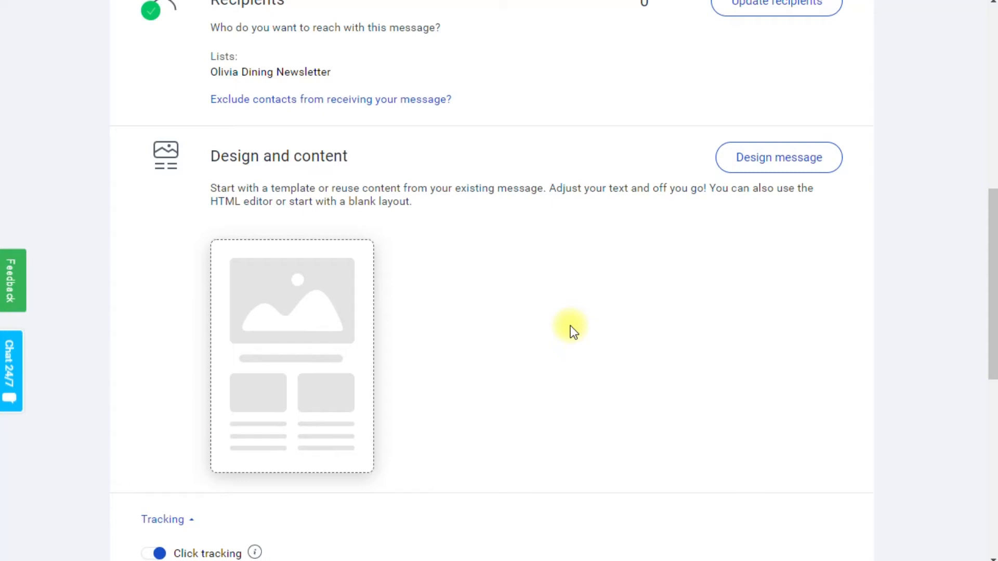
mouse_move(320, 338)
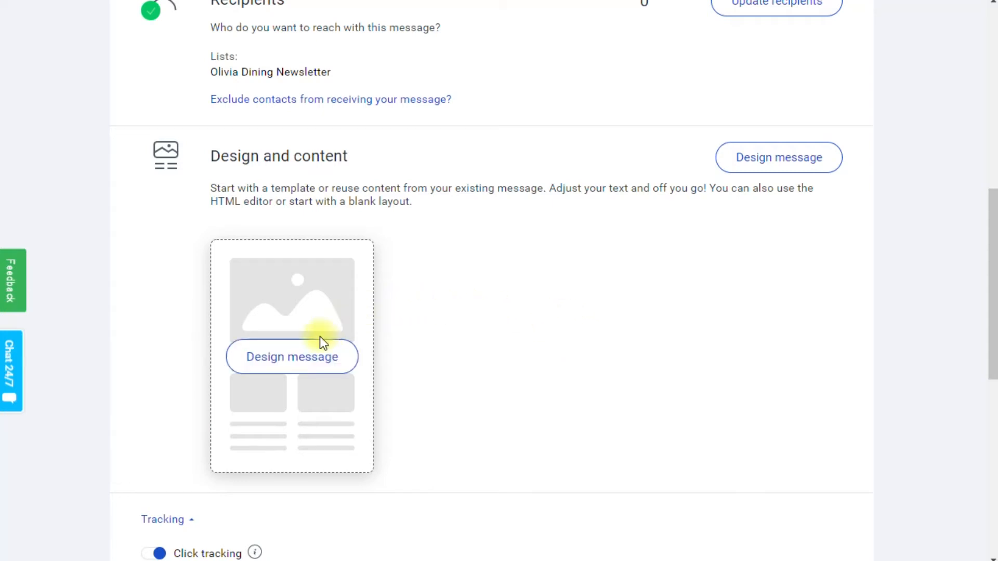
click(300, 356)
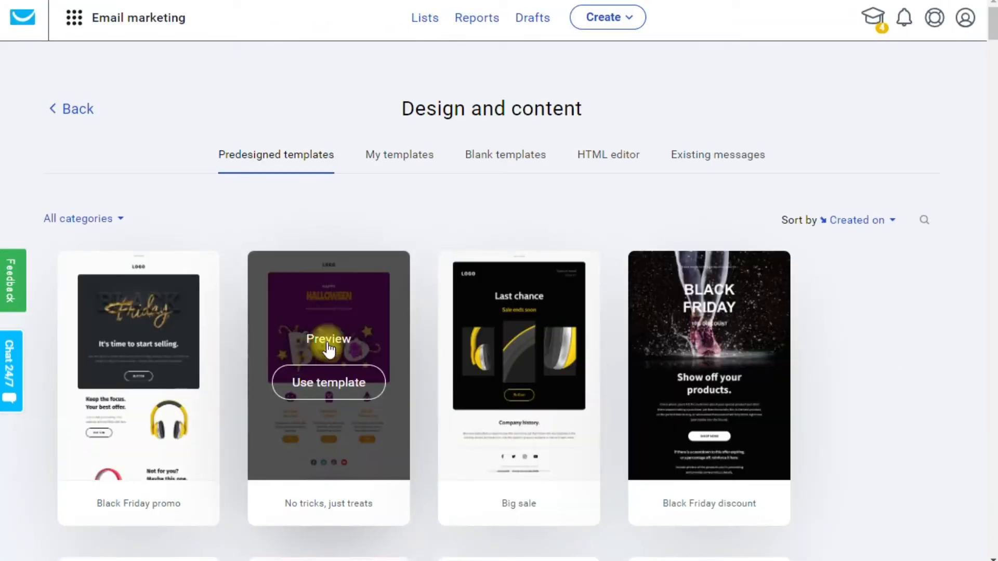
scroll(319, 248, down, 10)
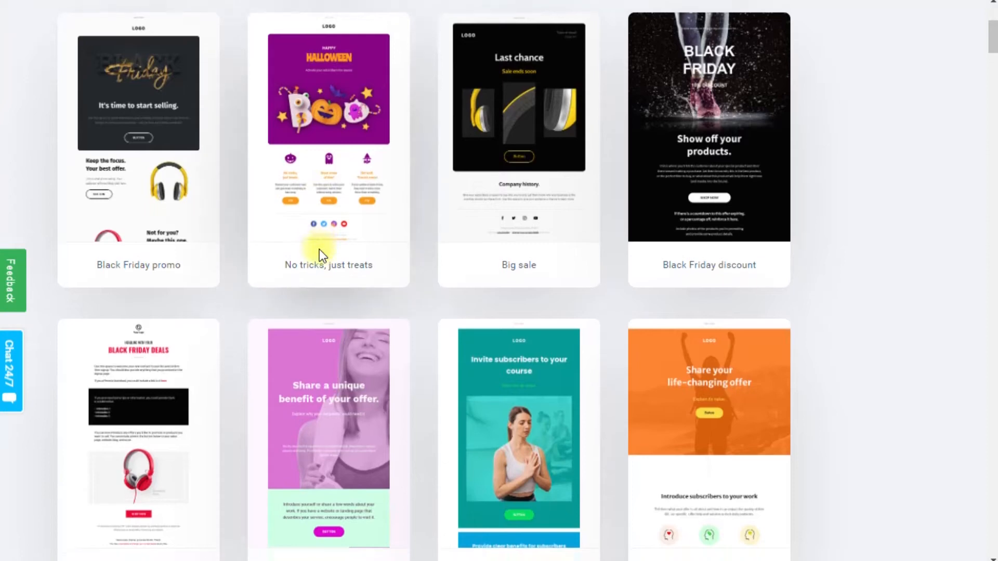
scroll(319, 249, up, 15)
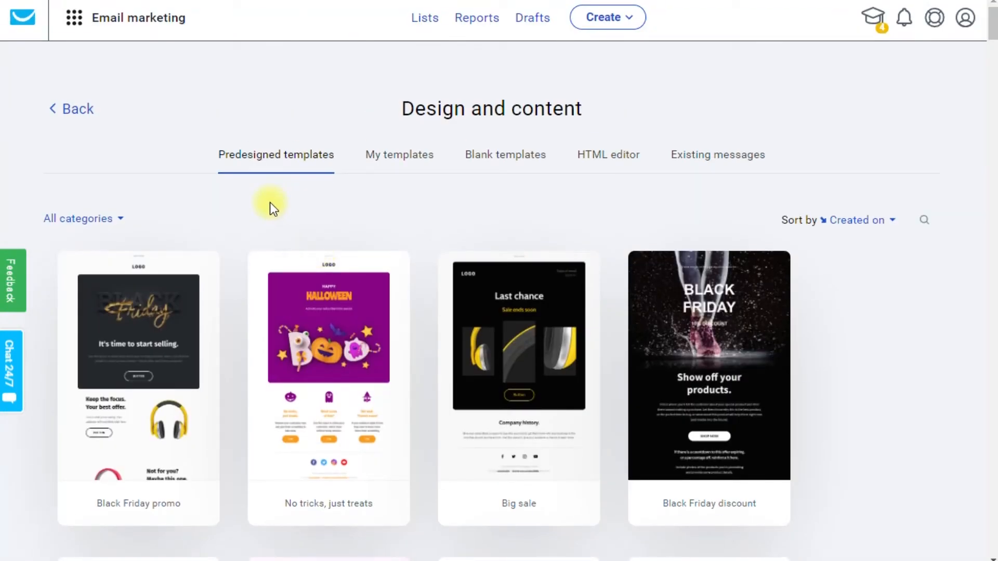
click(393, 159)
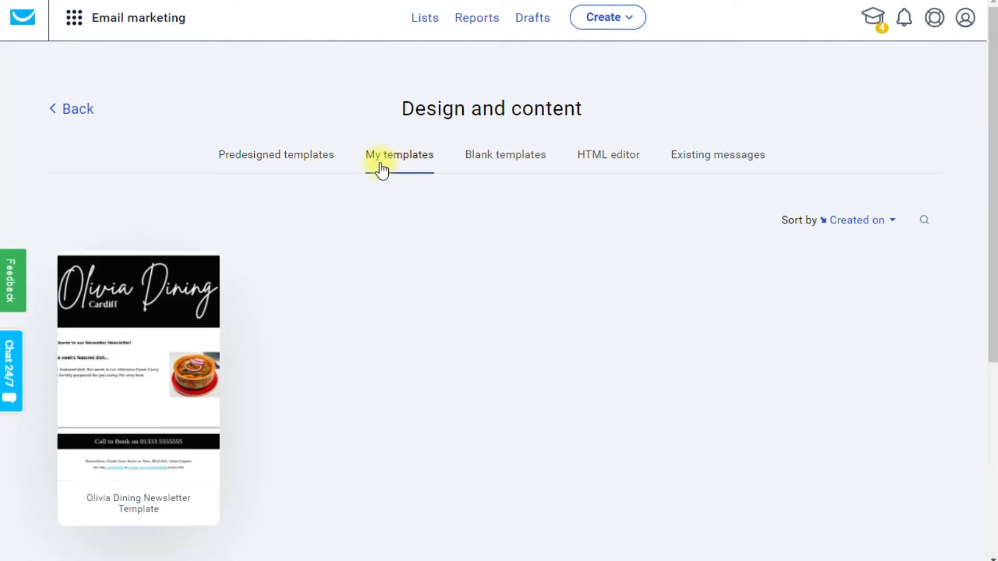
mouse_move(143, 388)
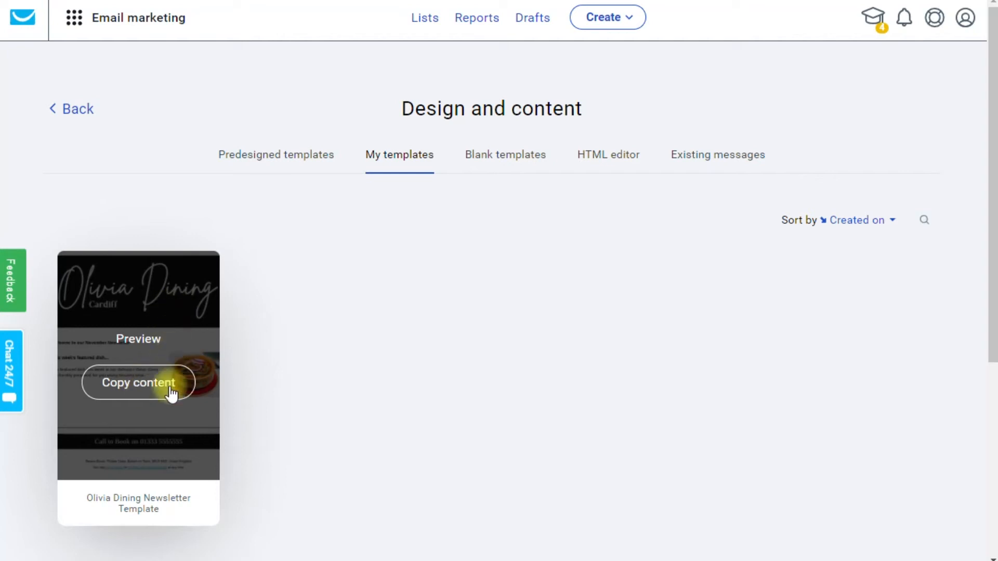
click(143, 388)
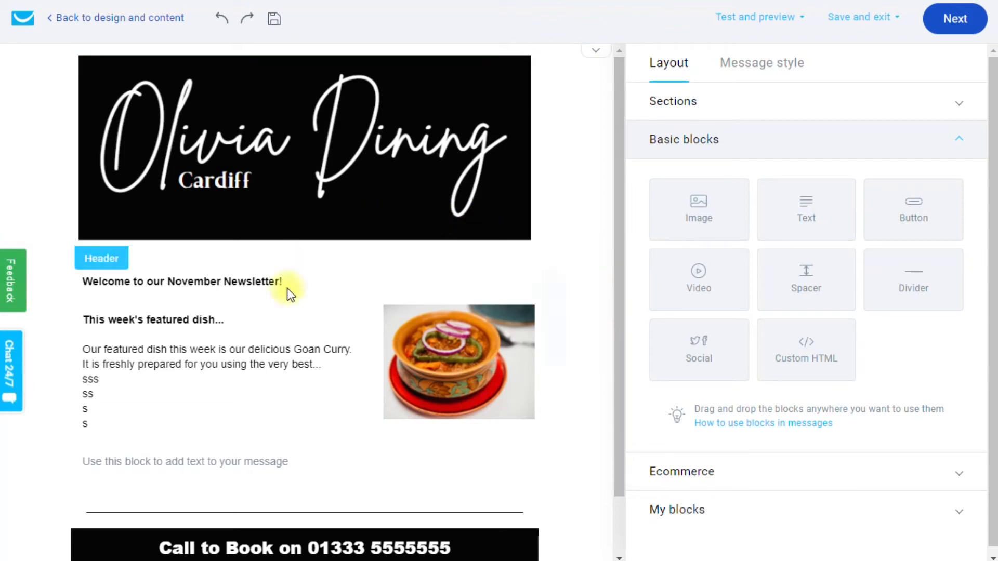
- Append the placeholder text "dfsdfdfdfdf" to the "sss" line in the featured dish text block
scroll(266, 448, down, 1)
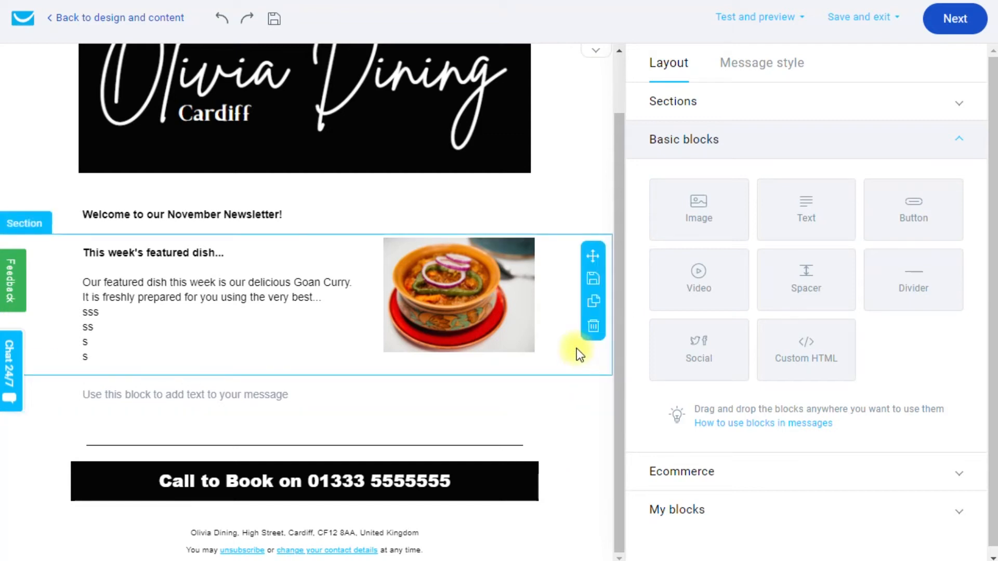
scroll(468, 291, up, 1)
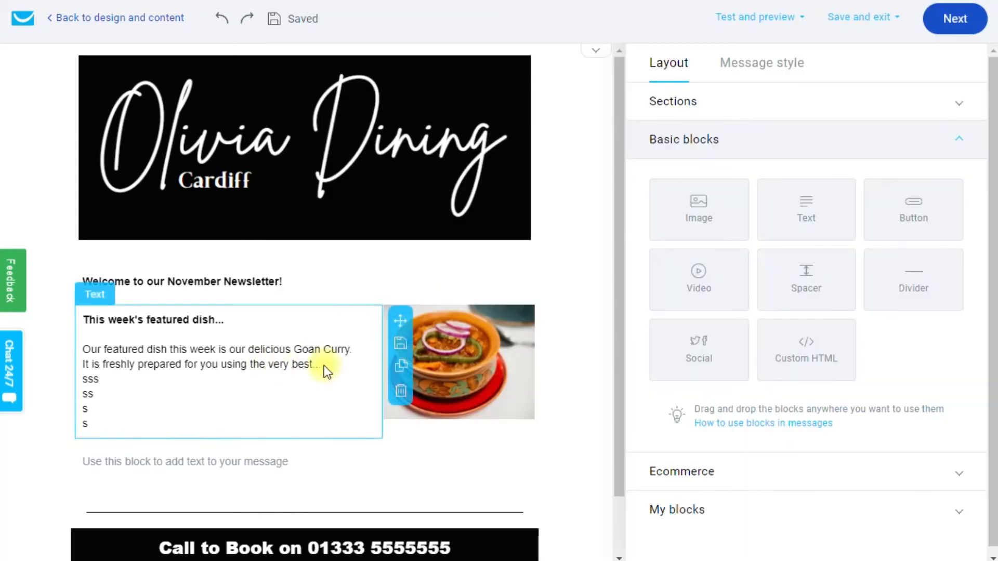
click(459, 374)
text(dfsdfdfdfdf)
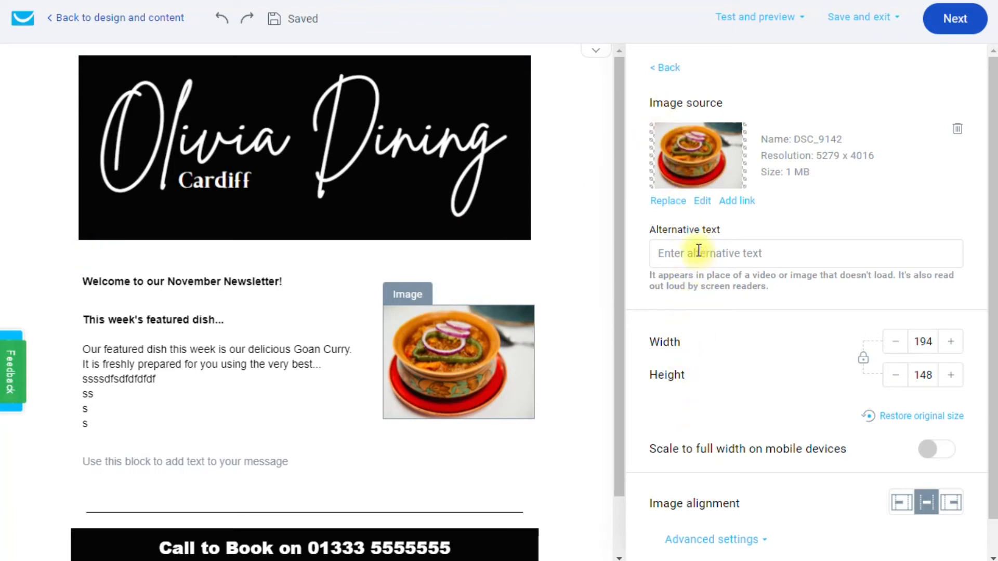
- Replace the featured dish image with the DSC_9127 photo from the stored files
click(674, 204)
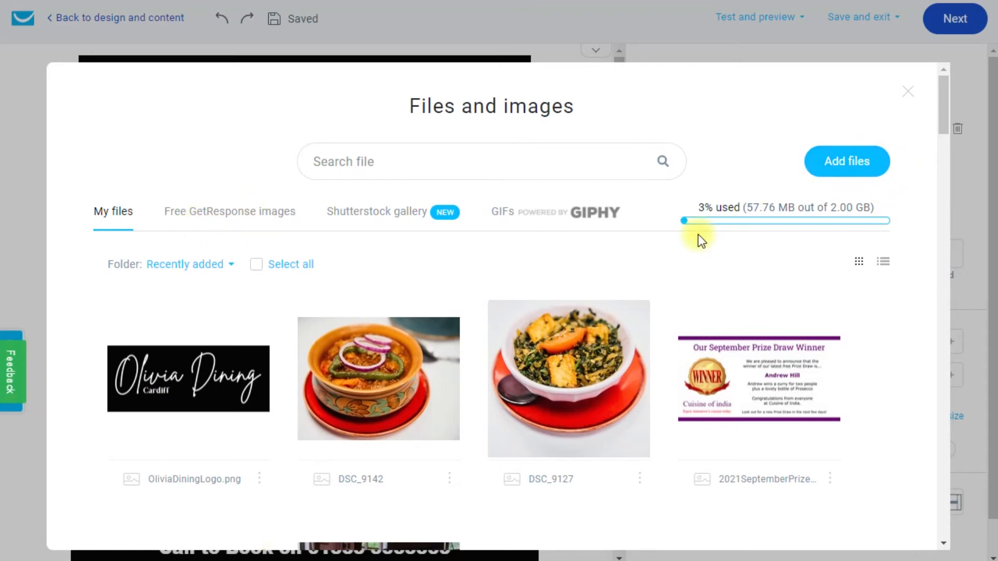
mouse_move(568, 346)
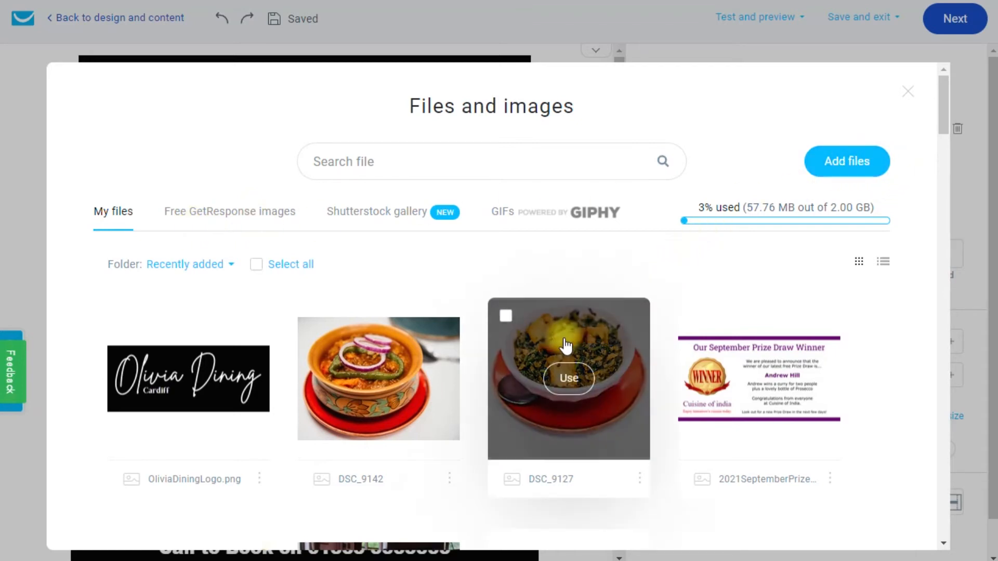
click(570, 379)
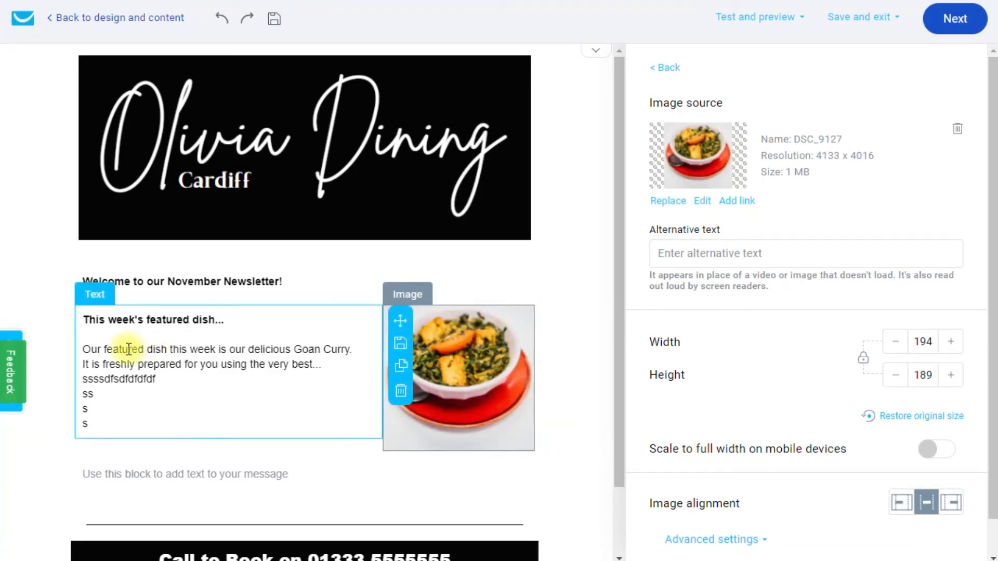
- Open the featured dish text block for editing and place the cursor after the "ss" line
click(110, 350)
click(157, 433)
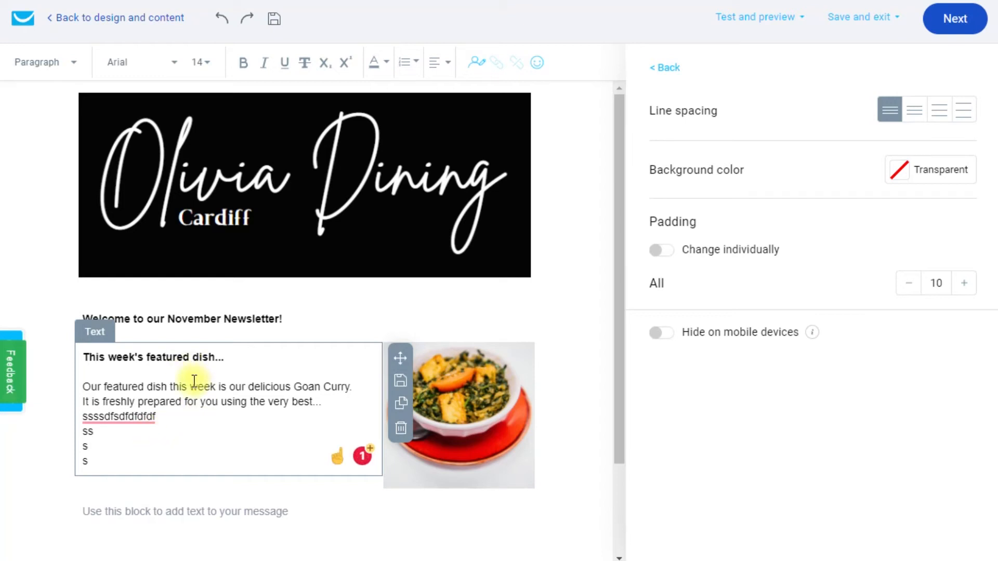
scroll(197, 371, down, 2)
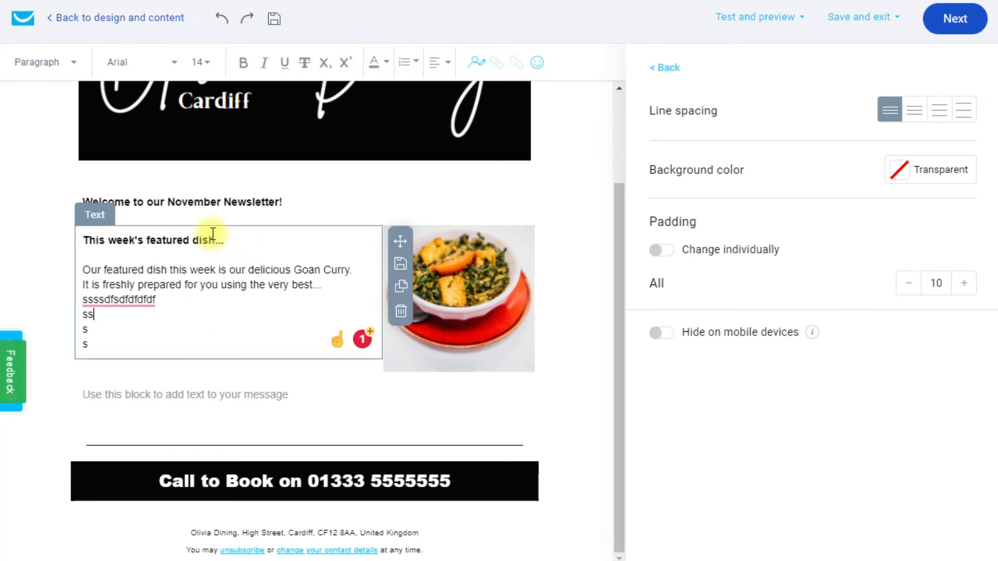
- Fill the empty text block with the heading "Special Offer", "25% off your meal this coming Tuesday and Wednesday evening!" and "Call to book your table now on..."
click(191, 394)
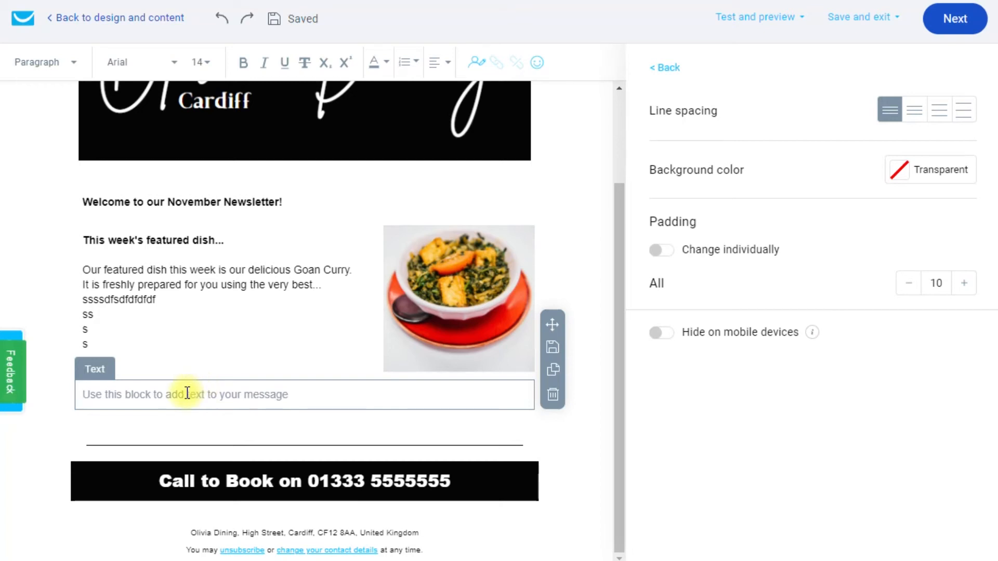
key(ctrl+v)
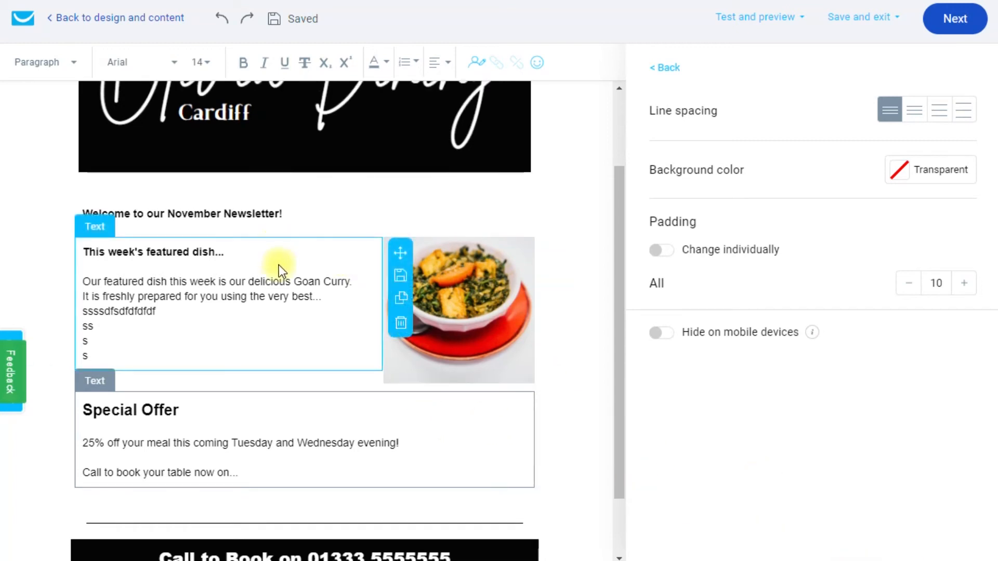
scroll(278, 251, down, 2)
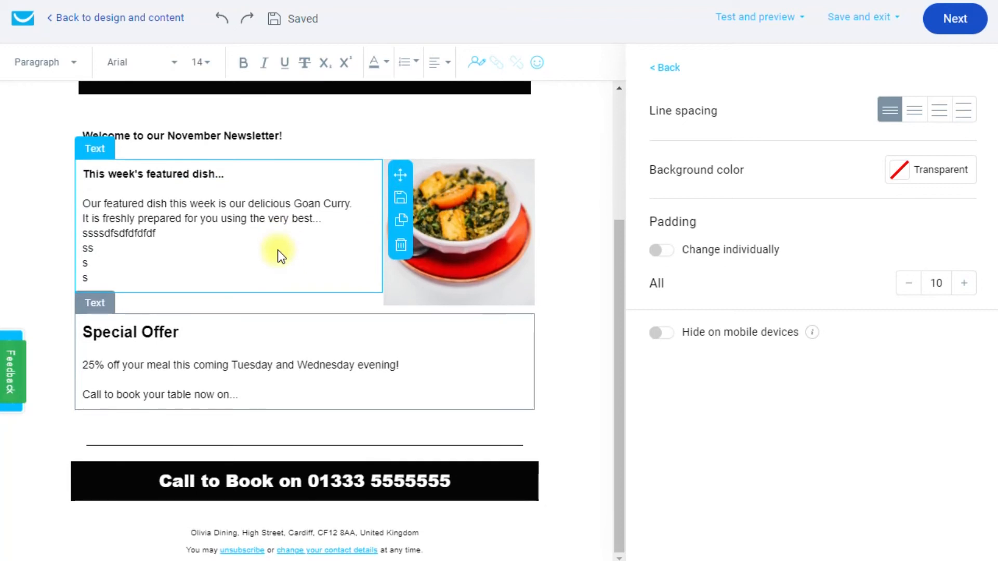
scroll(278, 251, up, 5)
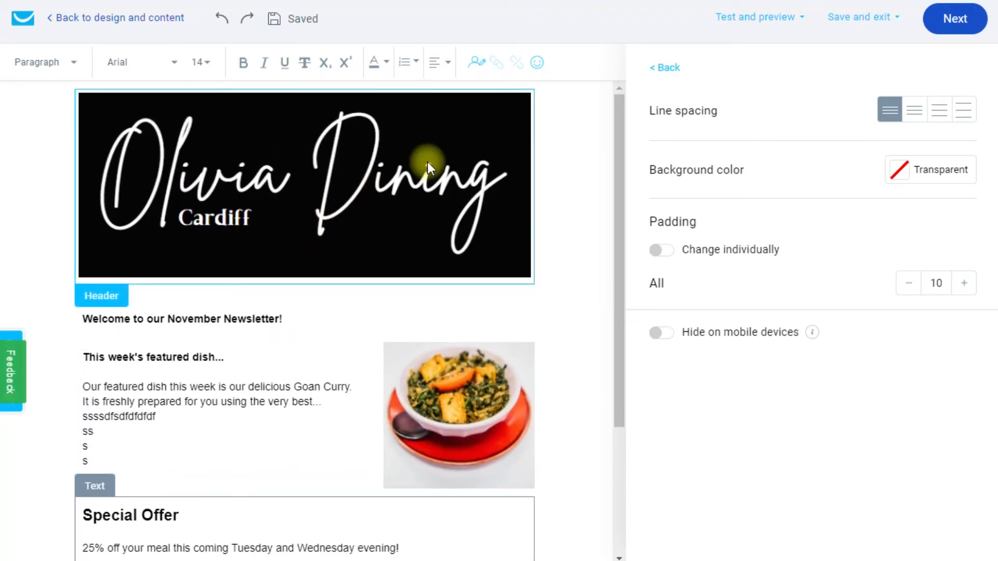
- Finish the message design and review the newsletter's name, sender, subject line, recipients, content preview, tracking and sending options
click(751, 26)
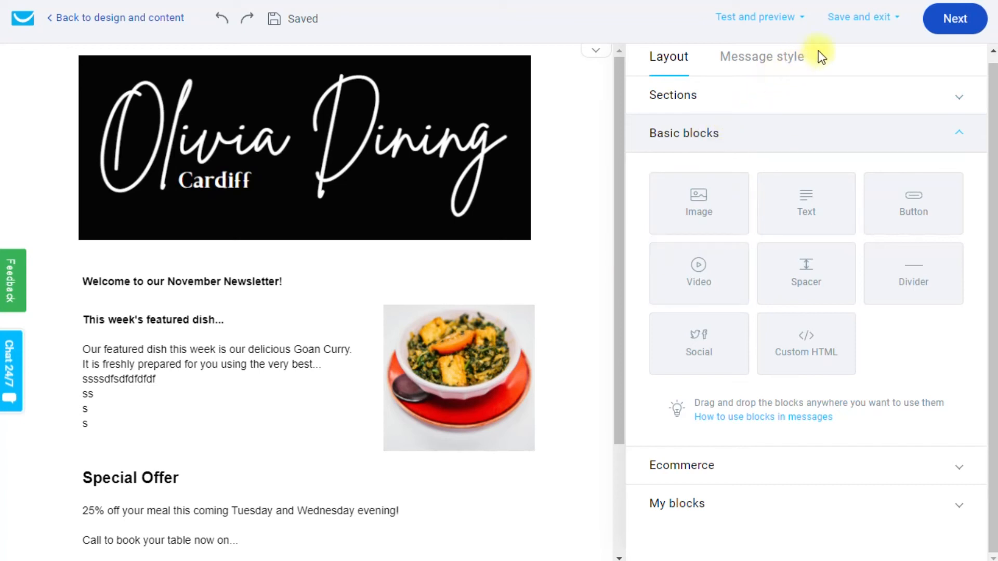
click(956, 20)
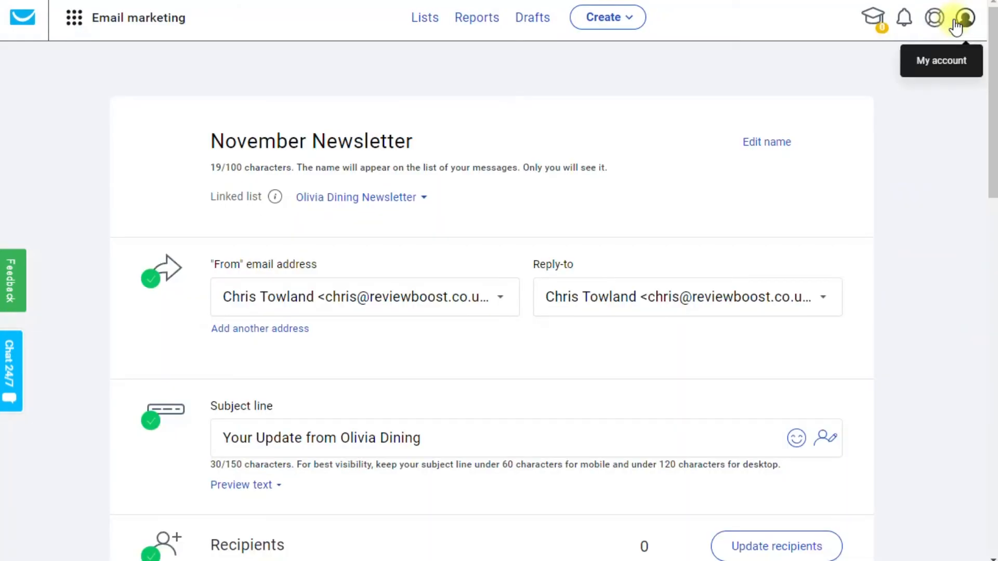
scroll(753, 194, down, 2)
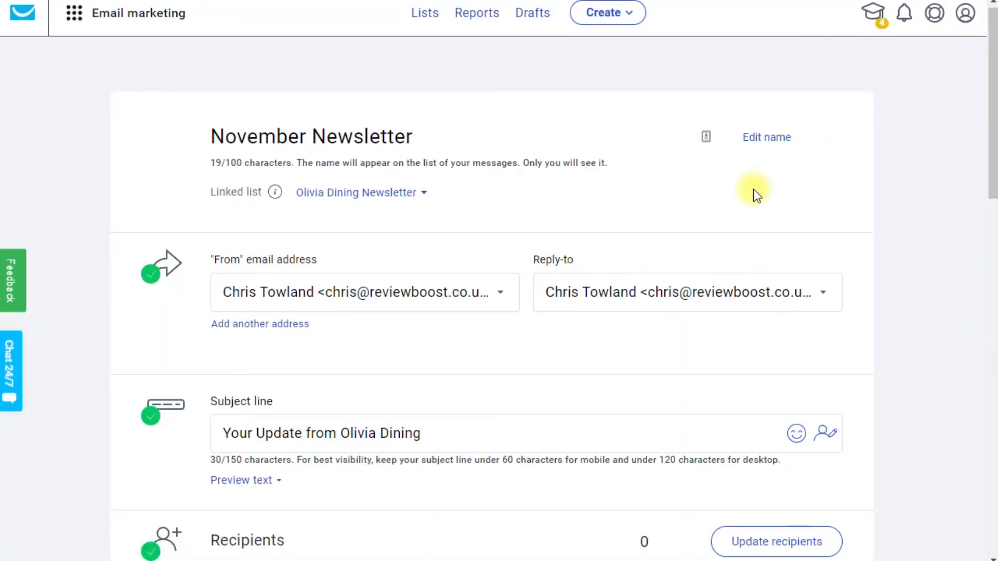
scroll(684, 174, down, 4)
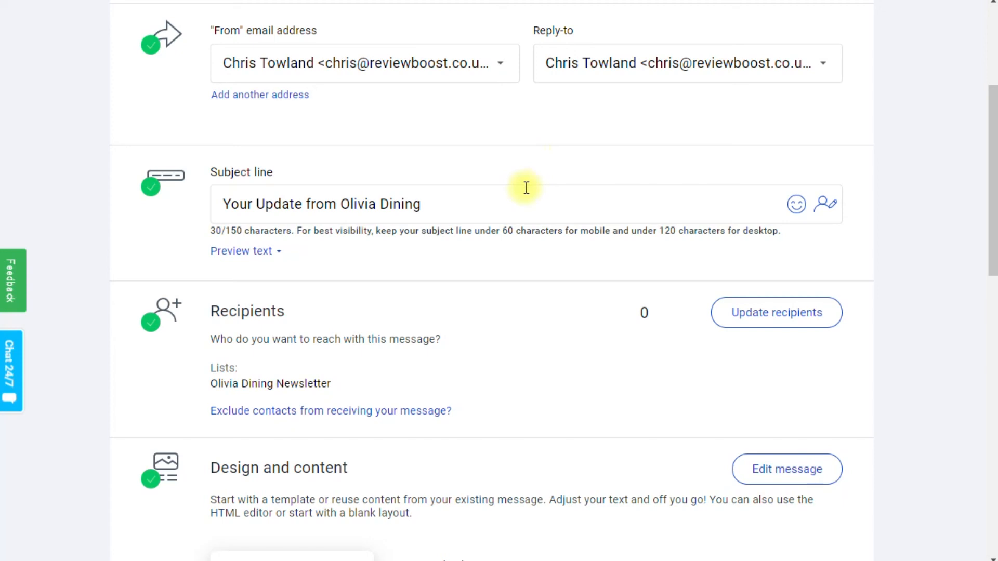
scroll(523, 185, up, 4)
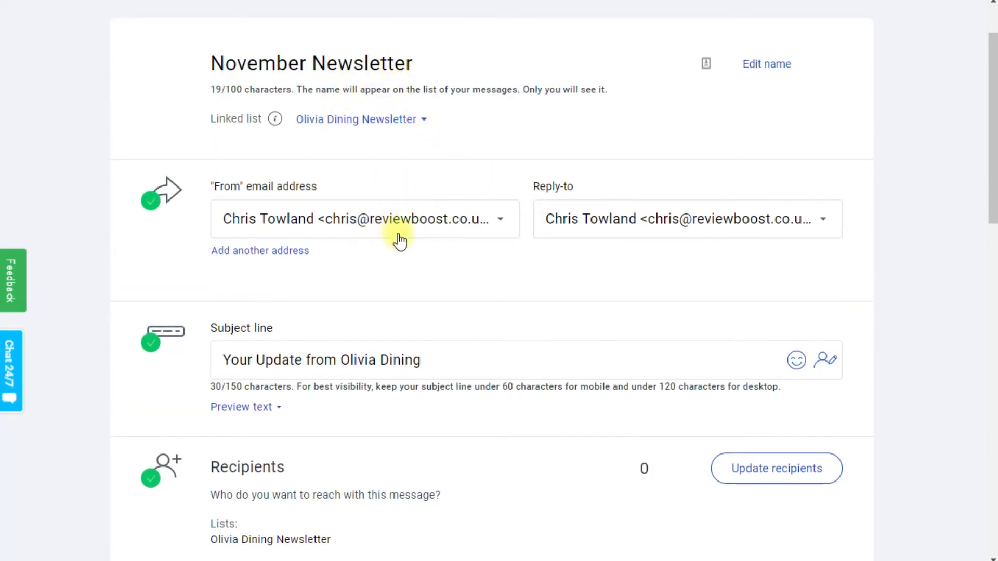
scroll(430, 251, down, 3)
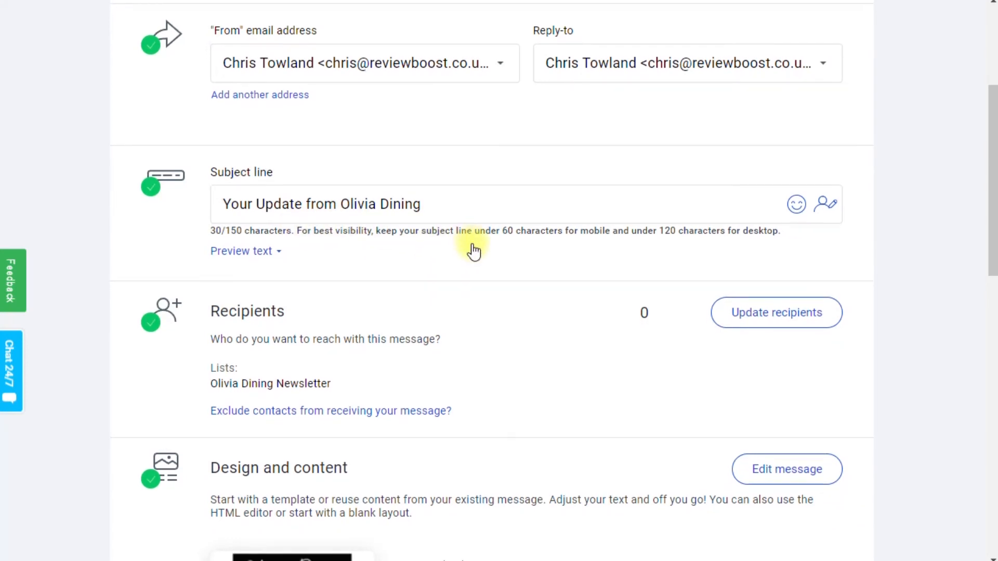
scroll(472, 246, down, 2)
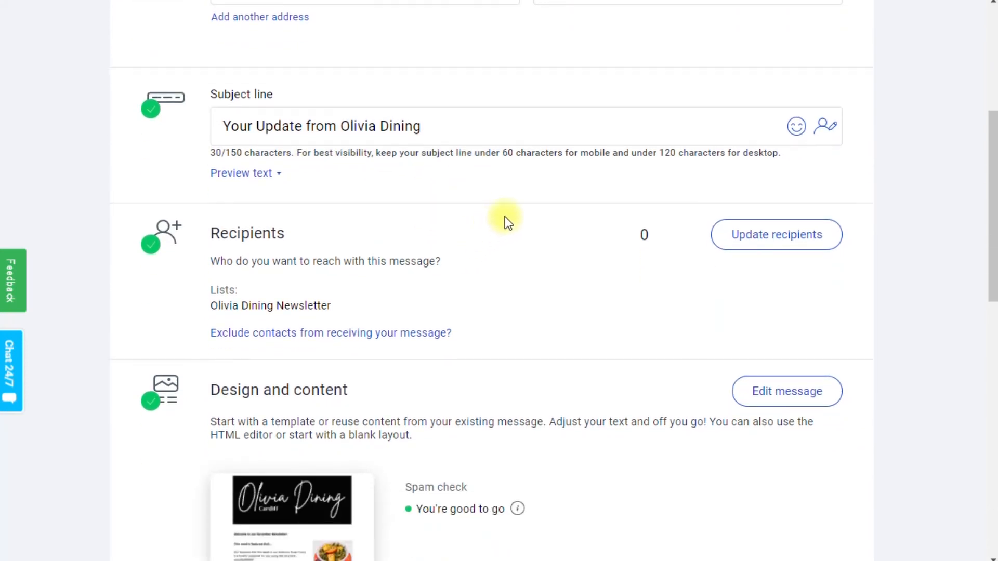
scroll(504, 216, down, 4)
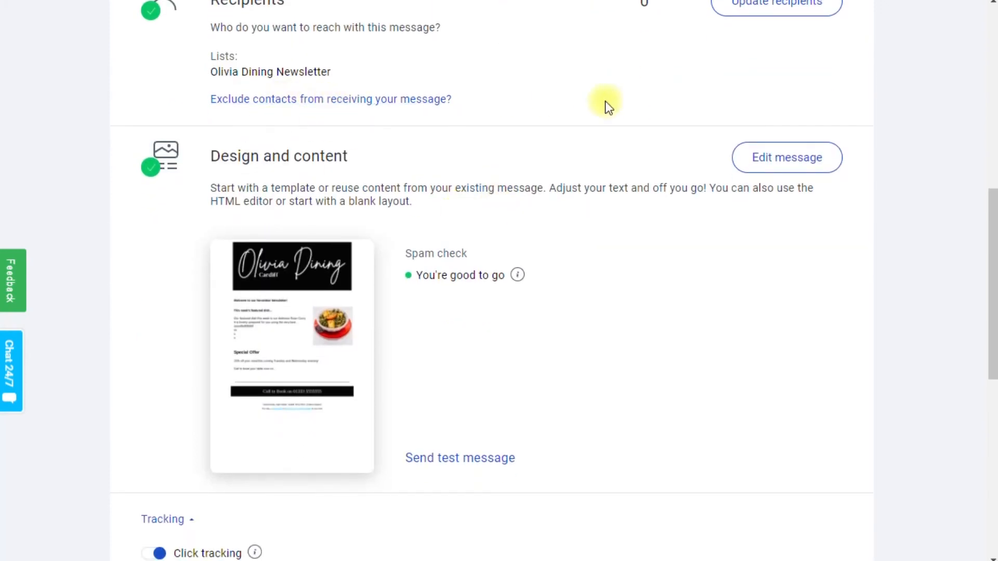
mouse_move(321, 324)
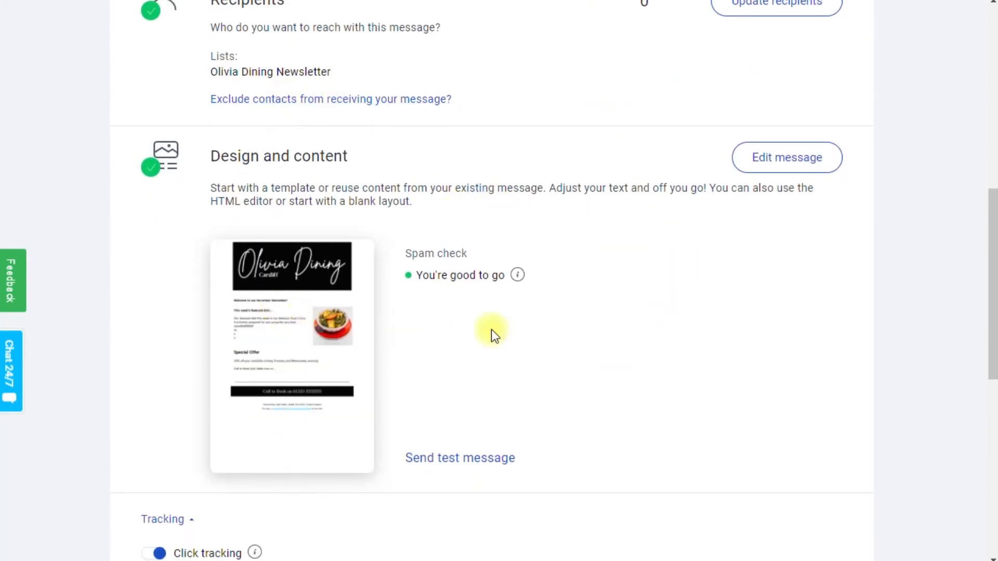
scroll(548, 337, down, 3)
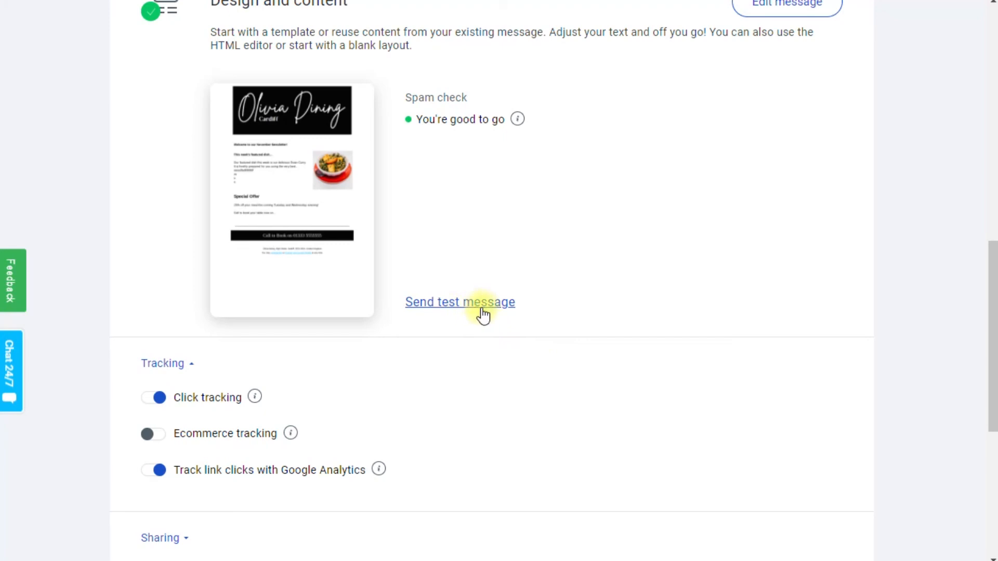
scroll(519, 317, down, 7)
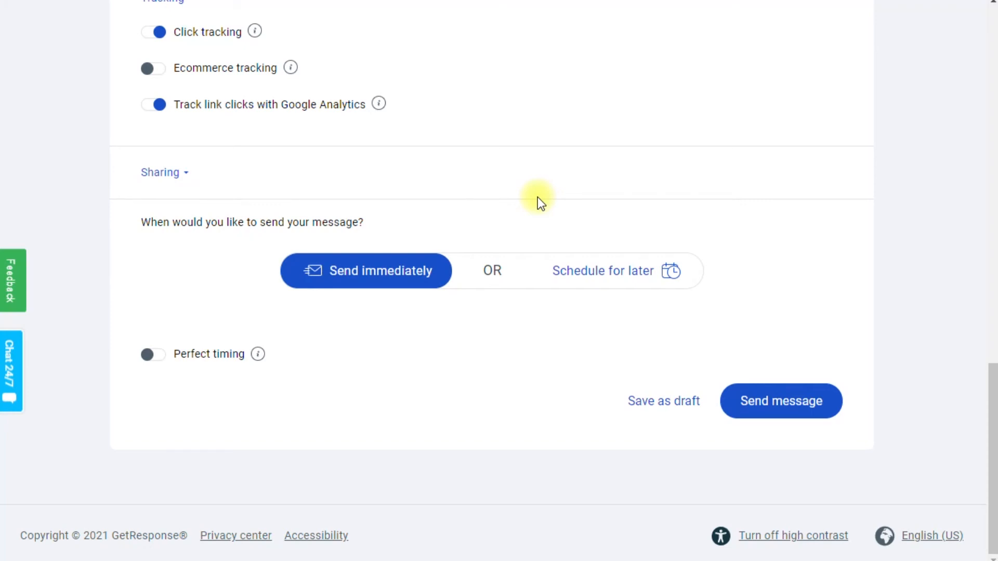
- Choose to schedule the message for later and set its time zone to United Kingdom - (GMT+00:00) Europe/London
scroll(535, 198, up, 2)
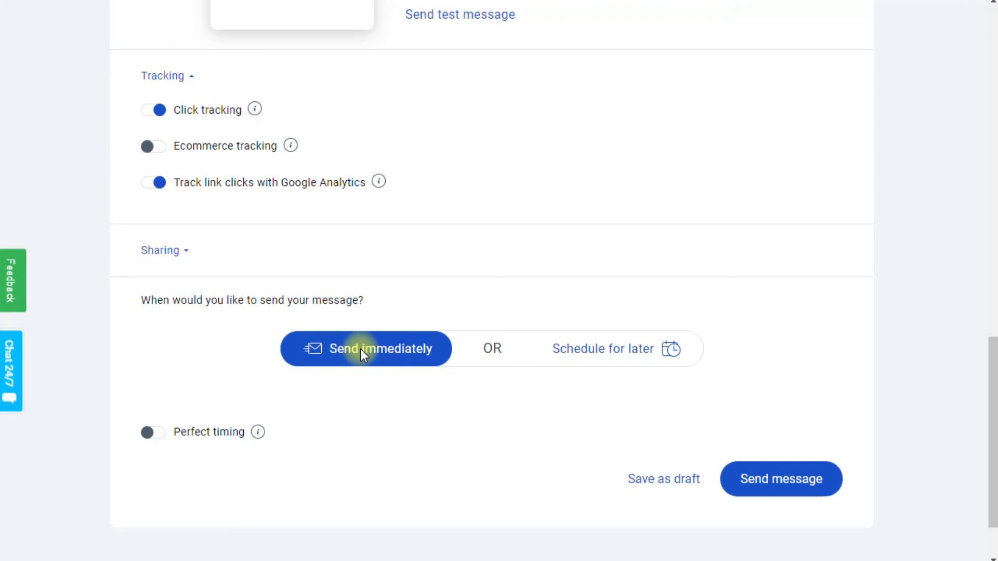
click(595, 358)
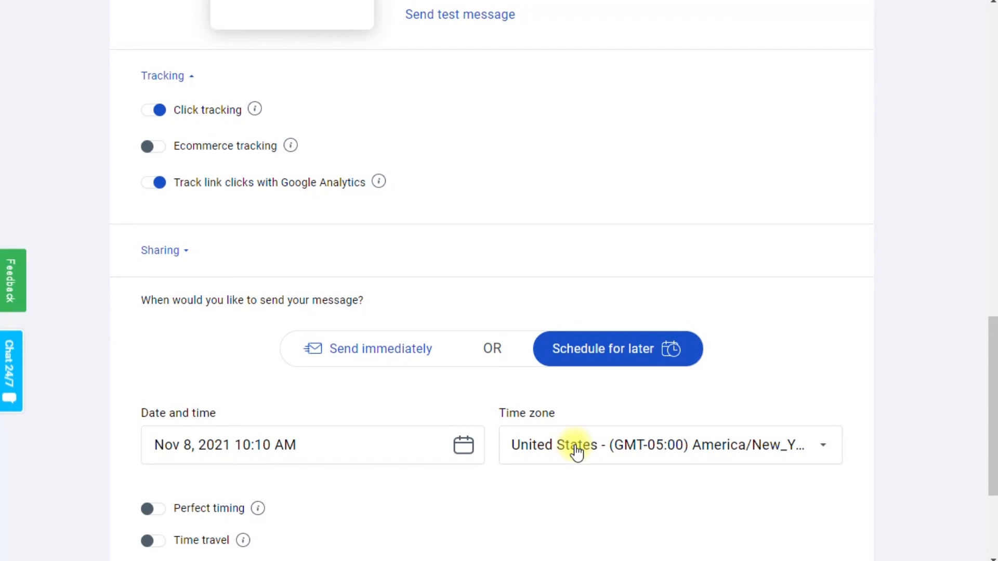
click(576, 450)
scroll(696, 405, down, 5)
scroll(695, 405, down, 3)
scroll(696, 404, up, 12)
scroll(695, 404, up, 5)
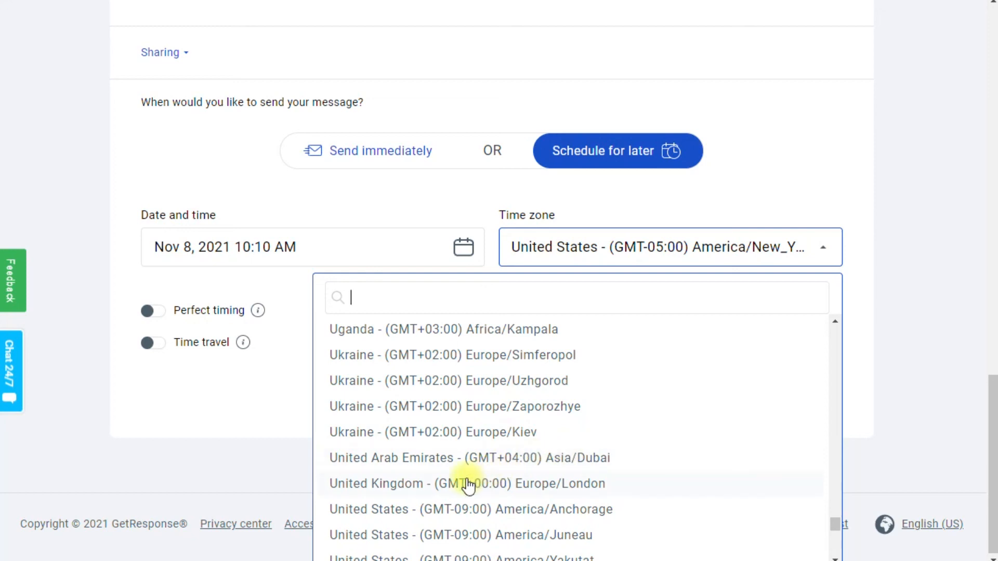
click(468, 485)
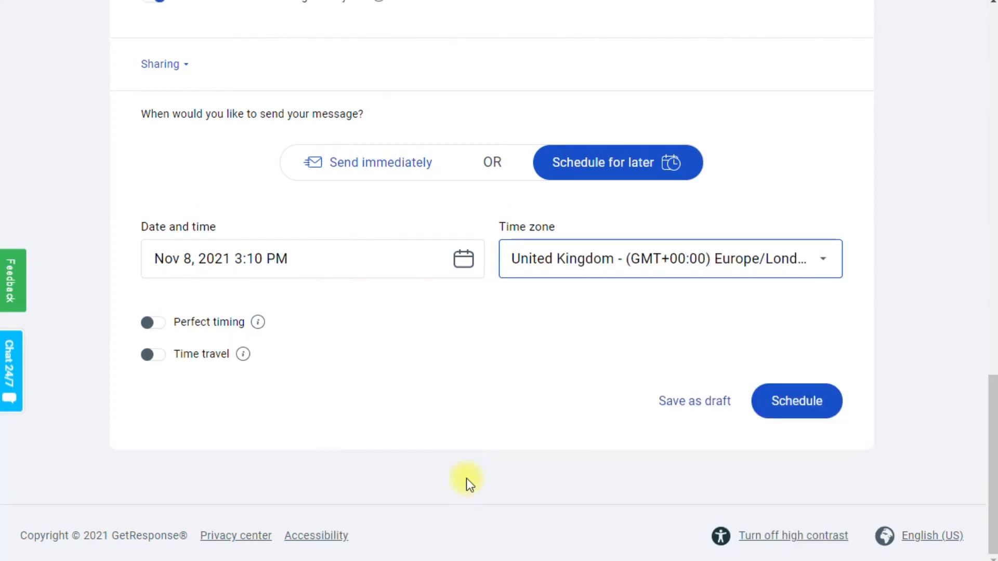
- Set the scheduled sending time to 6:10 PM on Nov 8, 2021
click(203, 259)
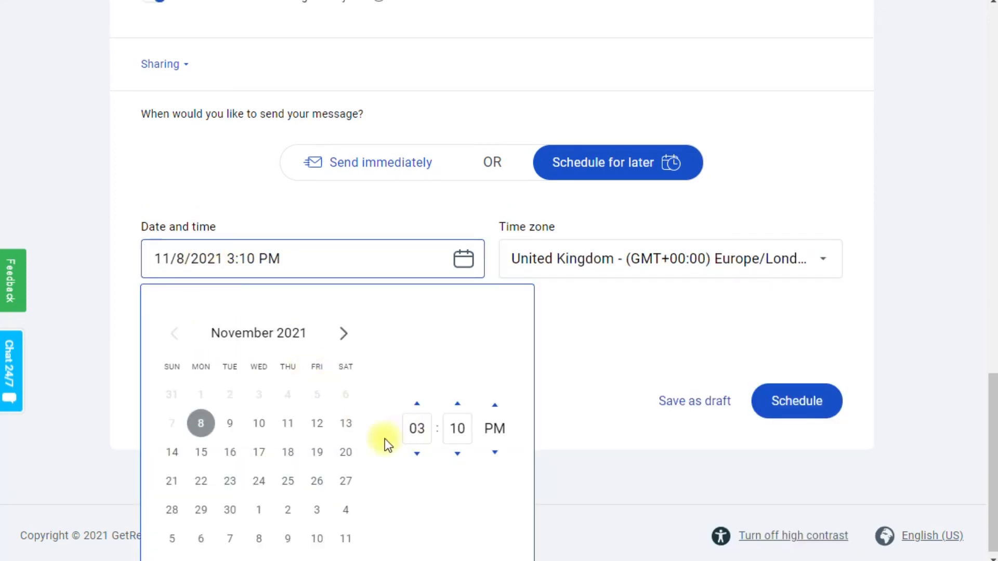
click(417, 406)
click(417, 405)
click(417, 405)
click(417, 405)
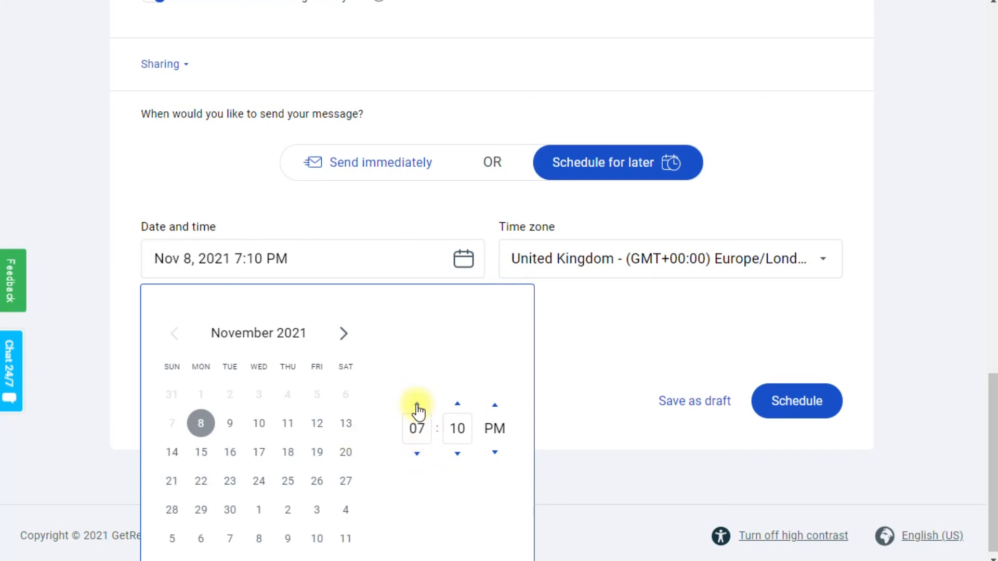
click(417, 455)
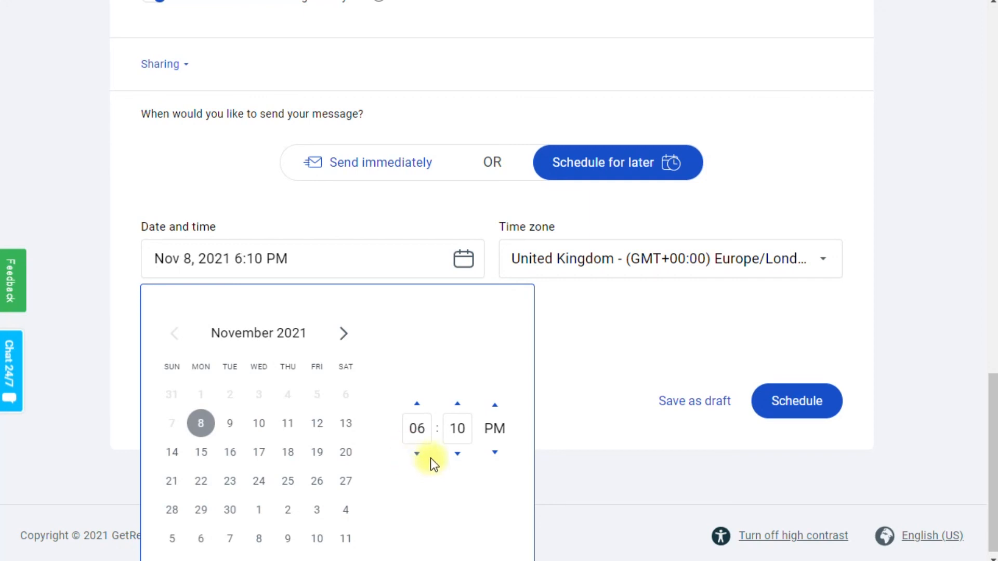
click(575, 444)
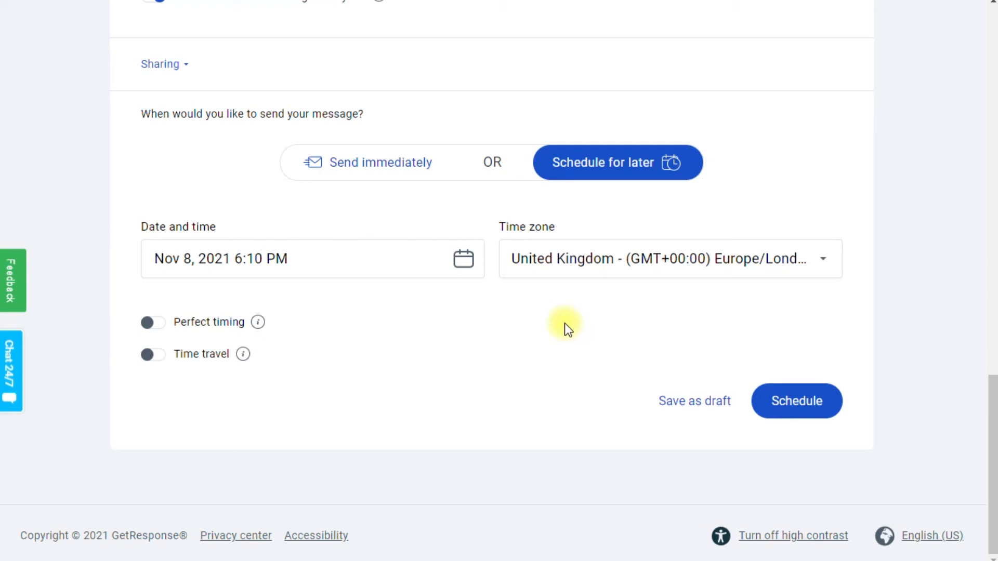
scroll(565, 324, up, 15)
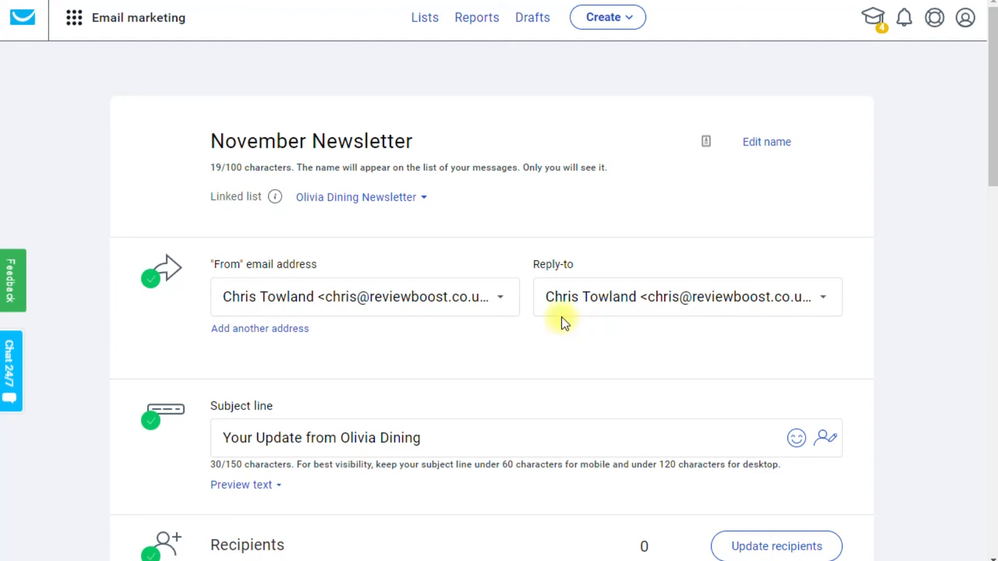
scroll(632, 292, down, 15)
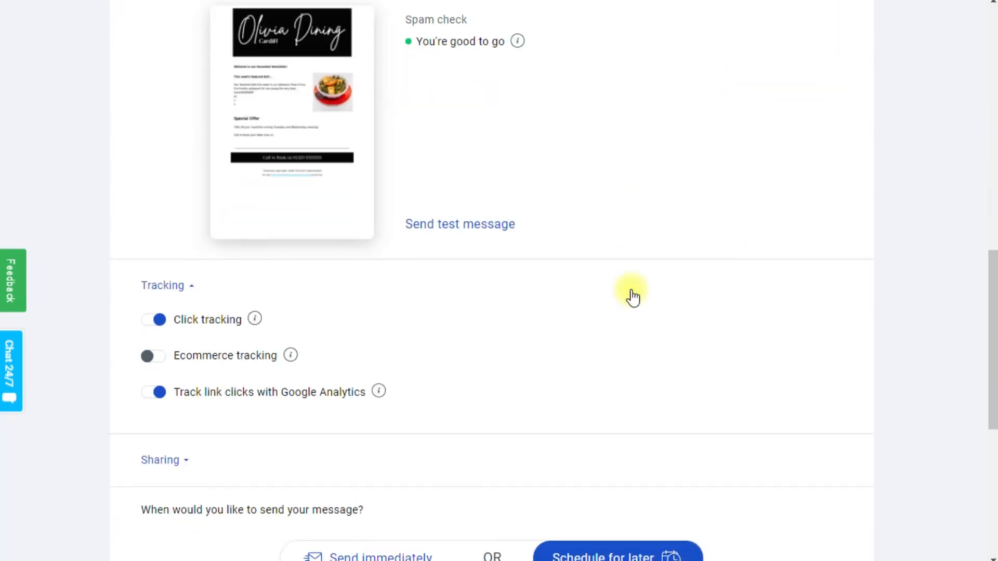
scroll(632, 297, down, 6)
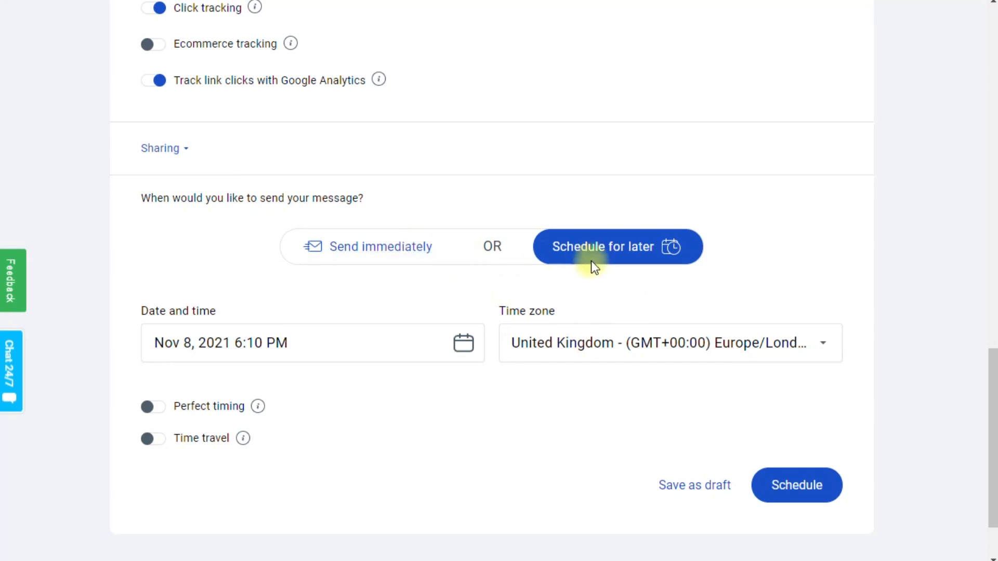